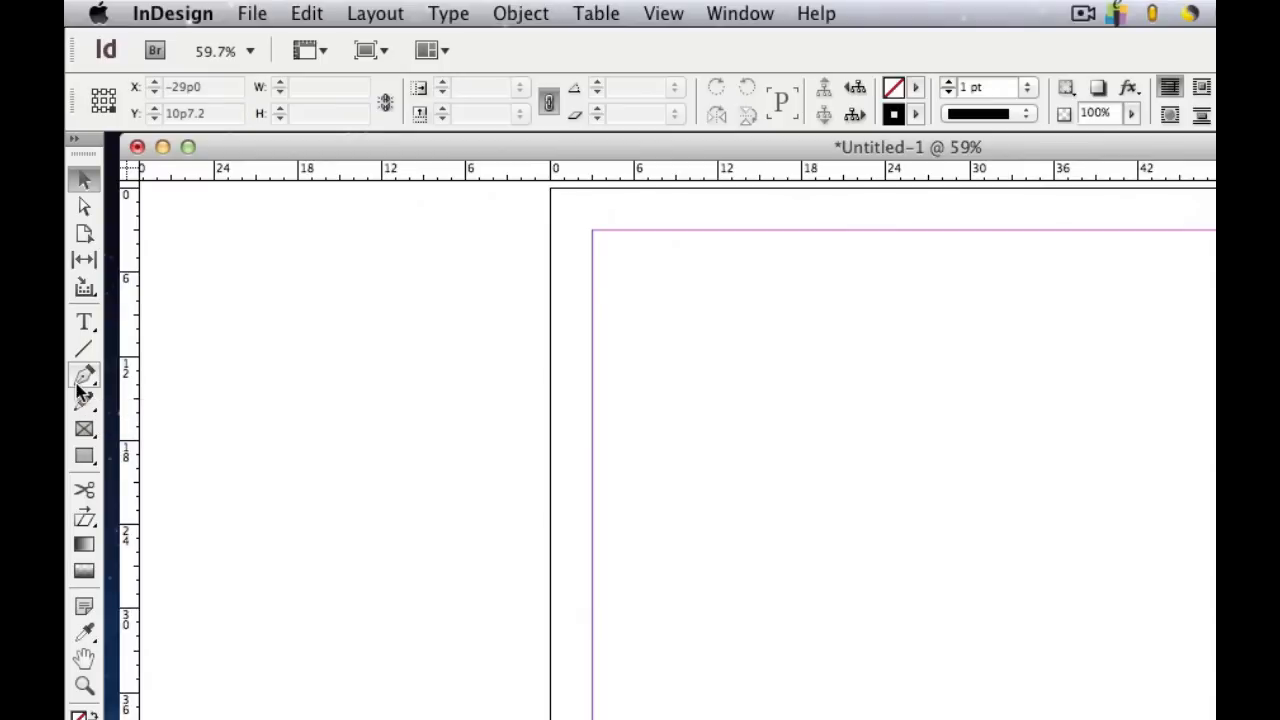
- Draw a straight, gently descending segment about 35p long with the Pen tool, starting near the upper left margin of the page
left_click(80, 383)
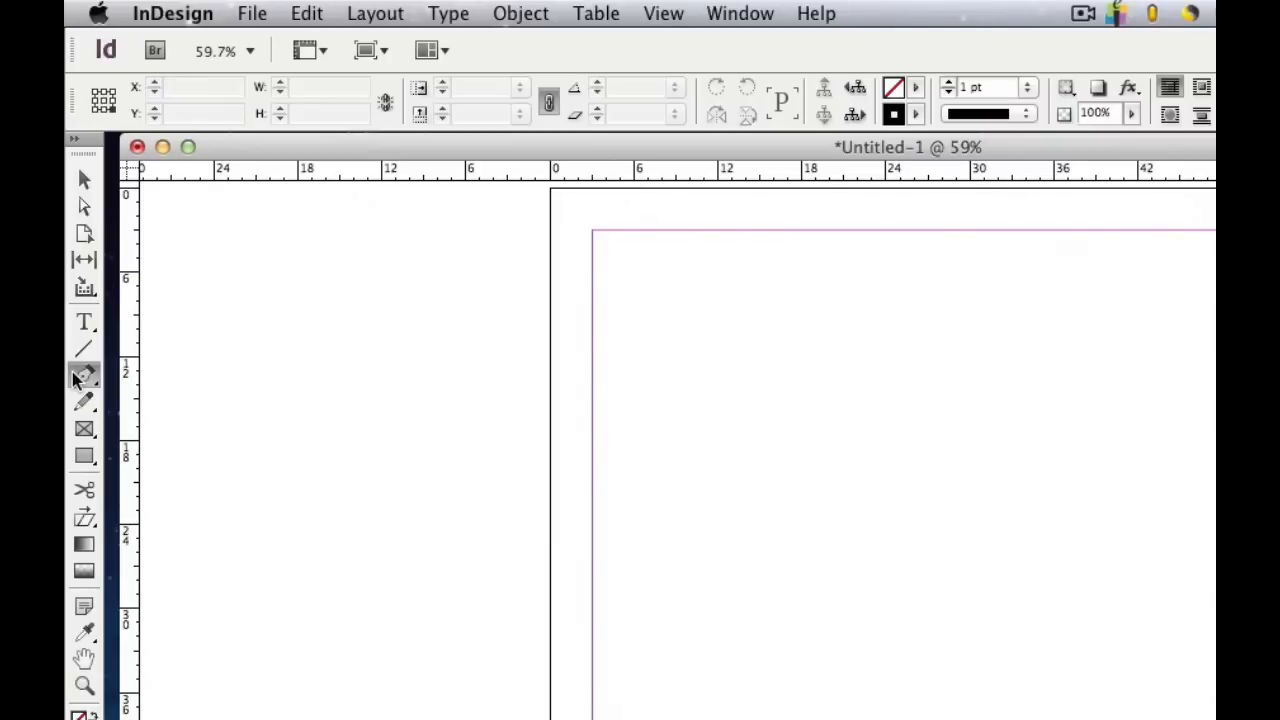
left_click(77, 378)
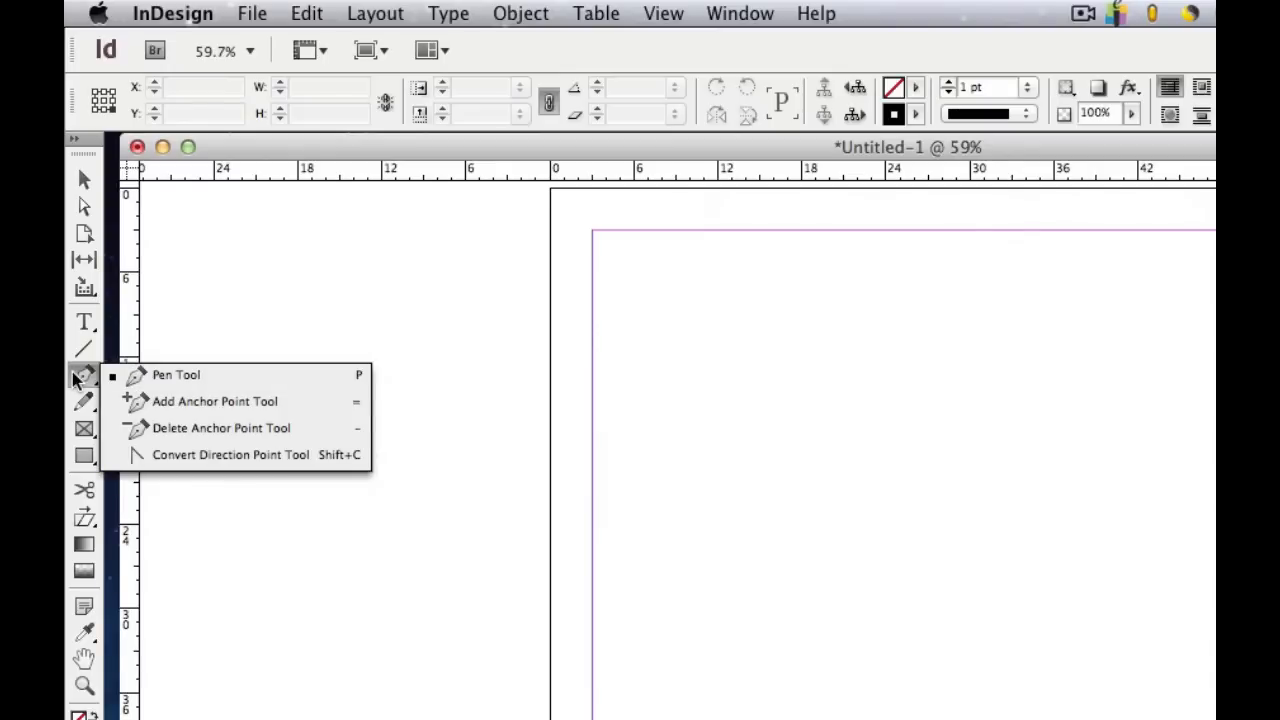
left_click(148, 374)
left_click(81, 376)
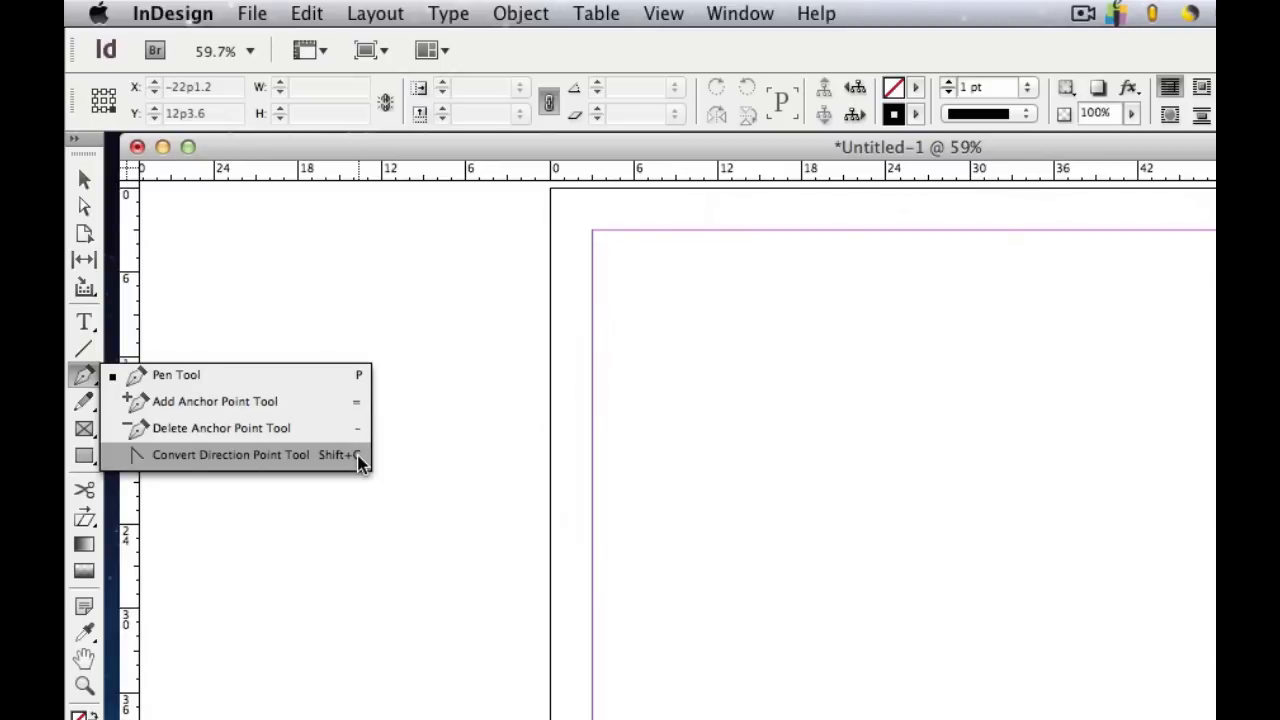
left_click(318, 384)
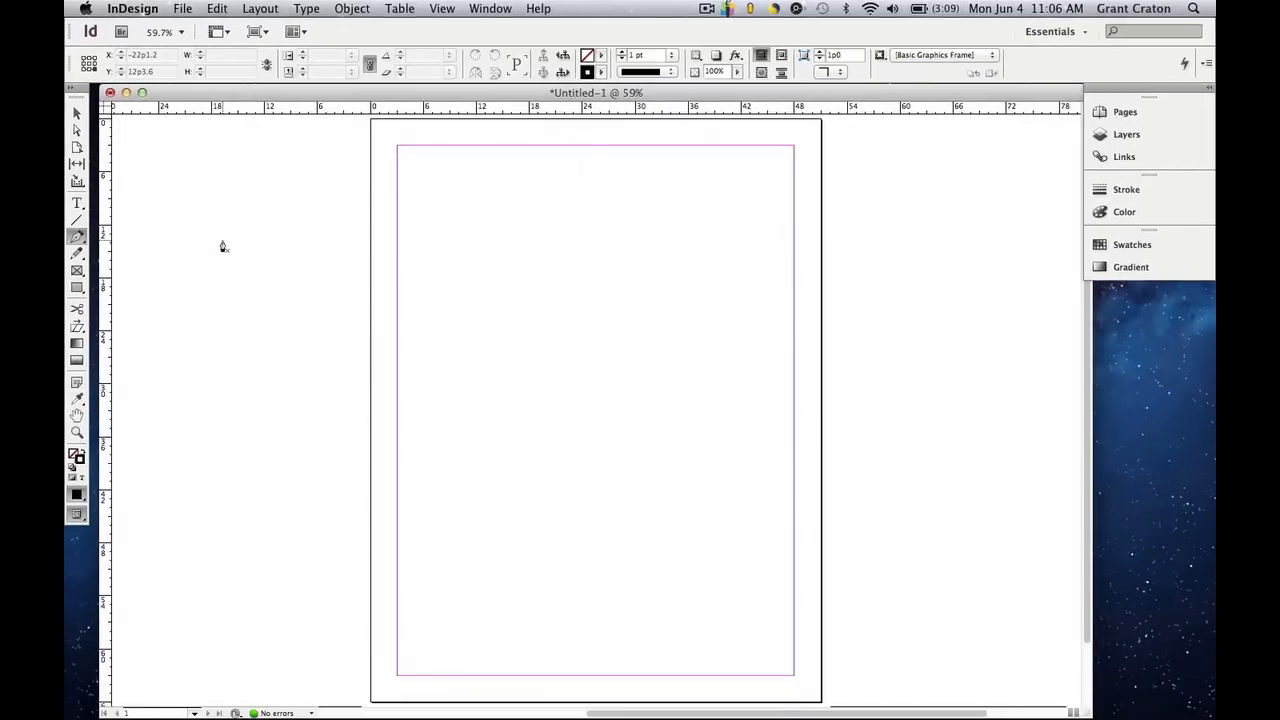
left_click(407, 225)
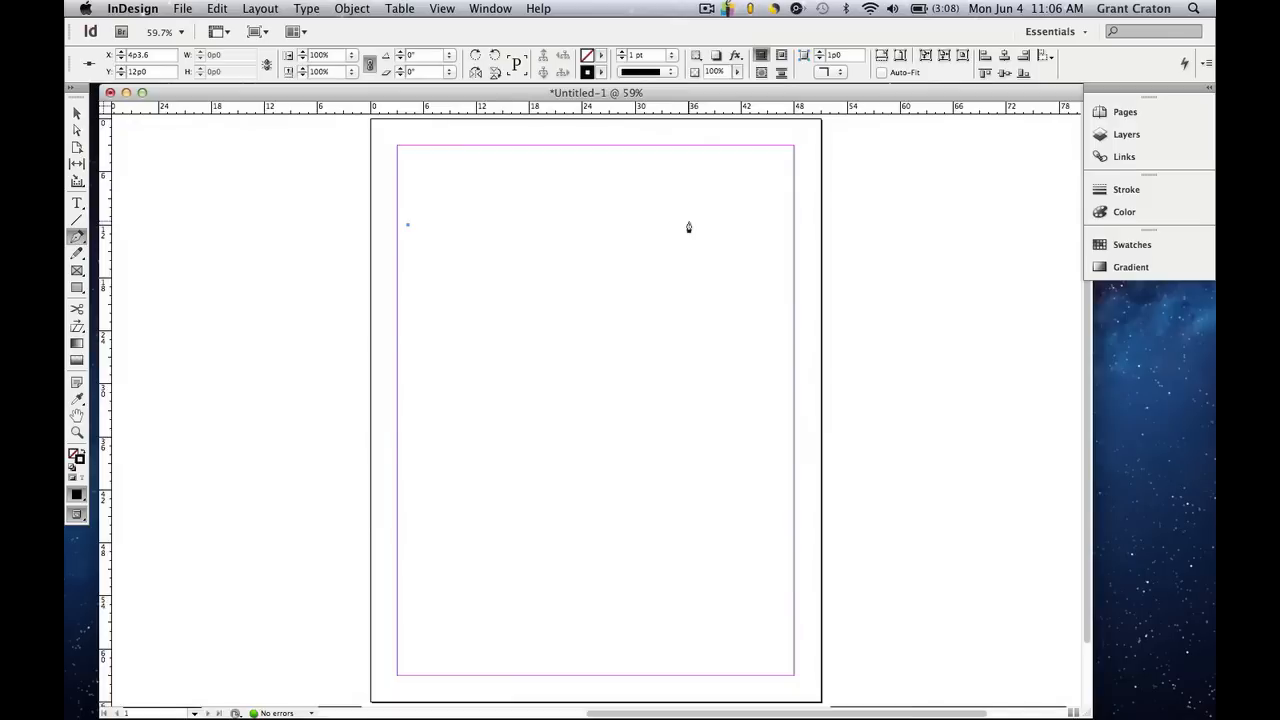
left_click(713, 276)
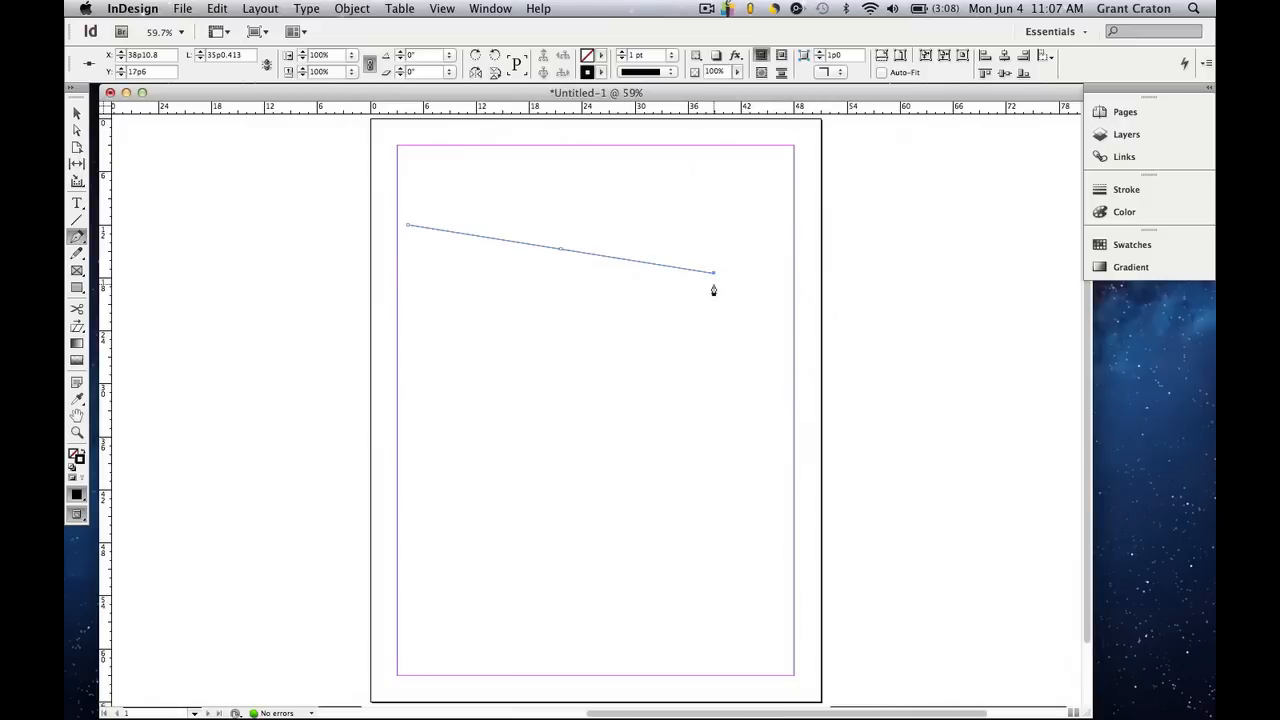
- Extend the path into a zigzag with three more corner points and close it at its starting point, about 36p10 wide and 25p7 high
key("super+equal")
key("super+equal")
key("super+equal")
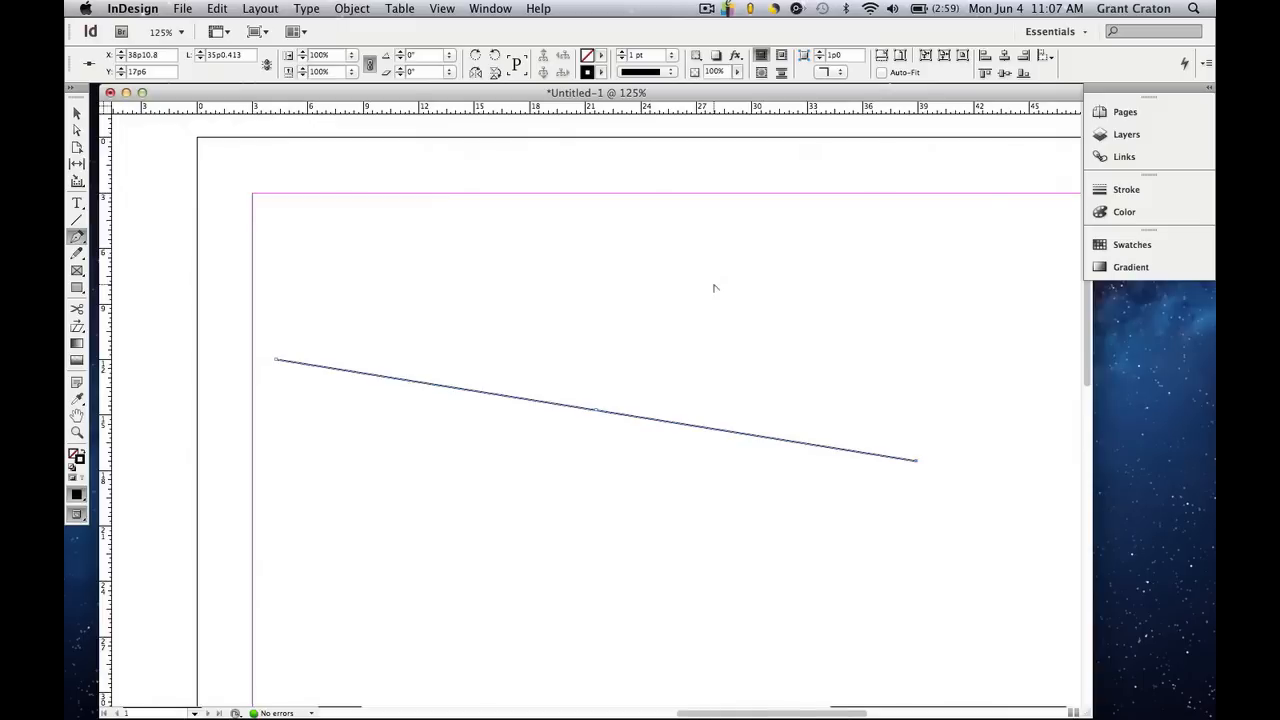
key("super+minus")
key("super+minus")
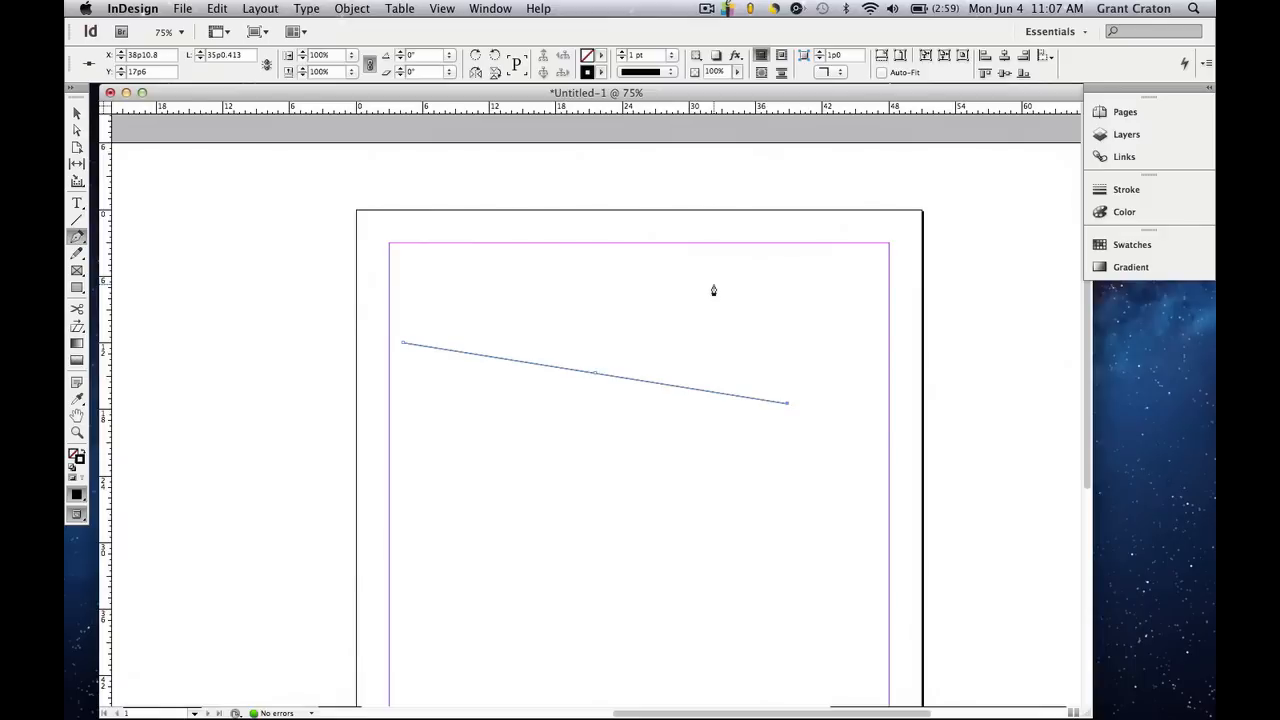
left_click(403, 494)
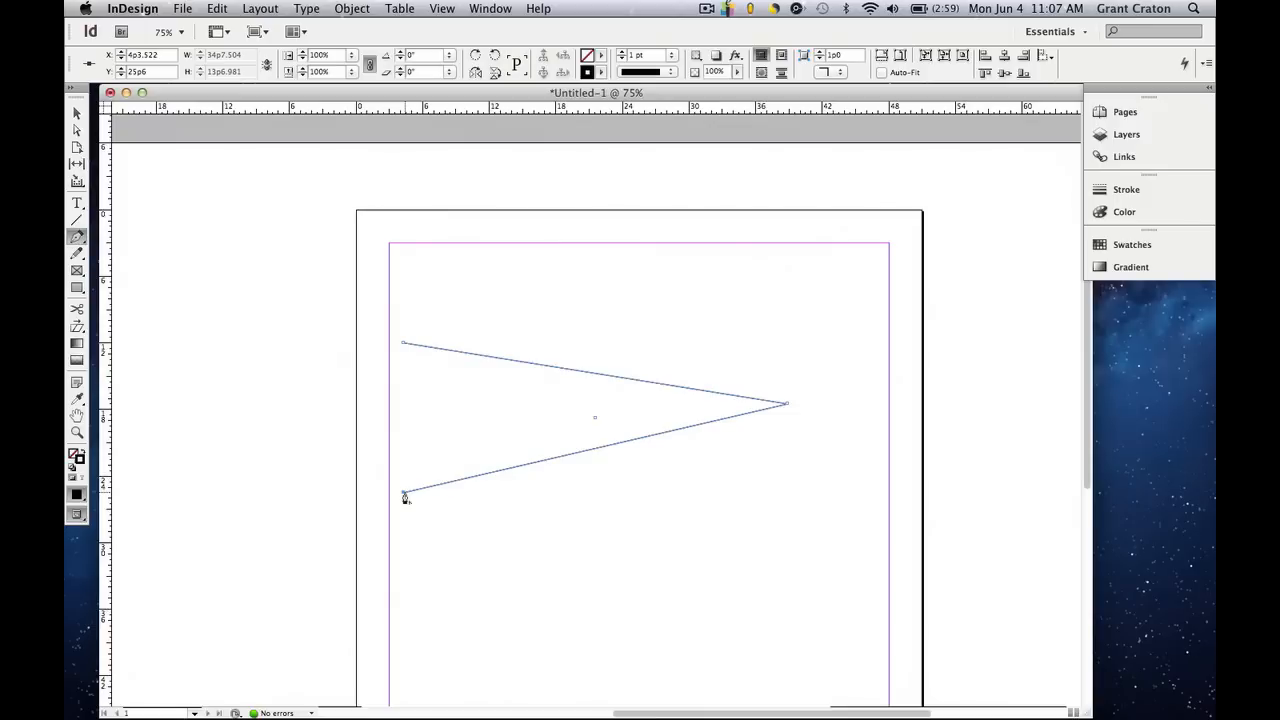
left_click(734, 565)
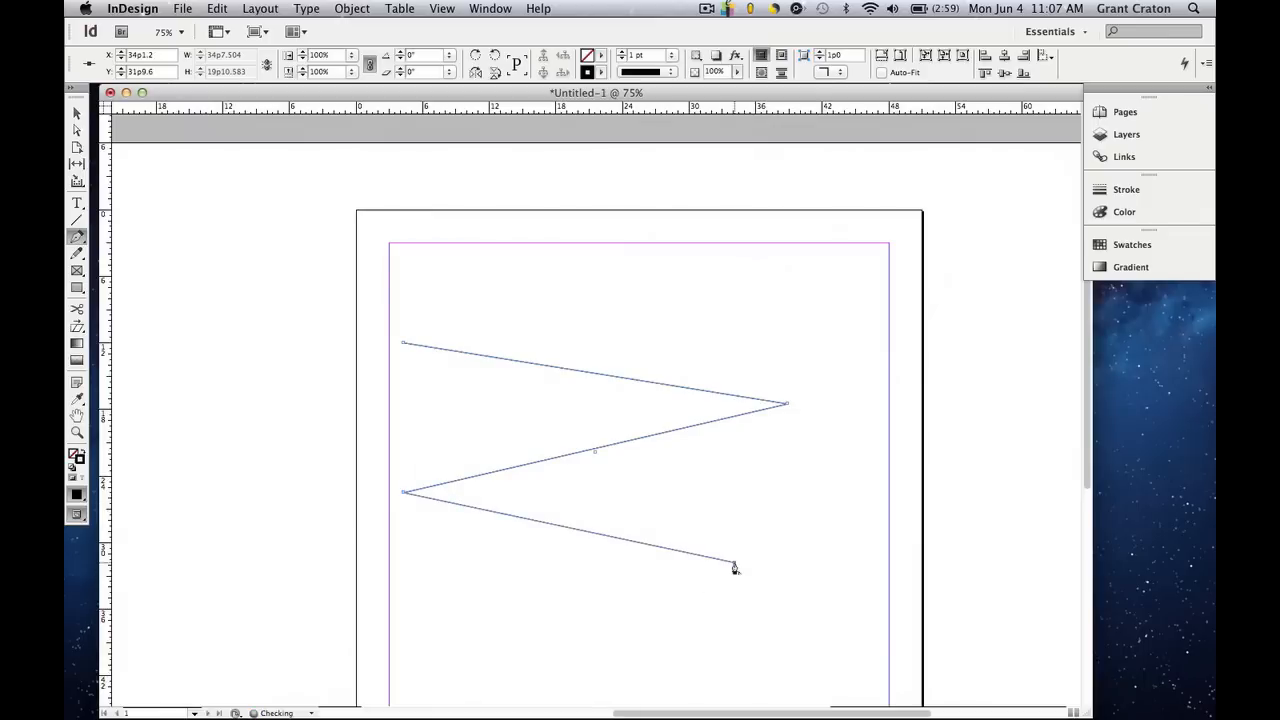
left_click(380, 630)
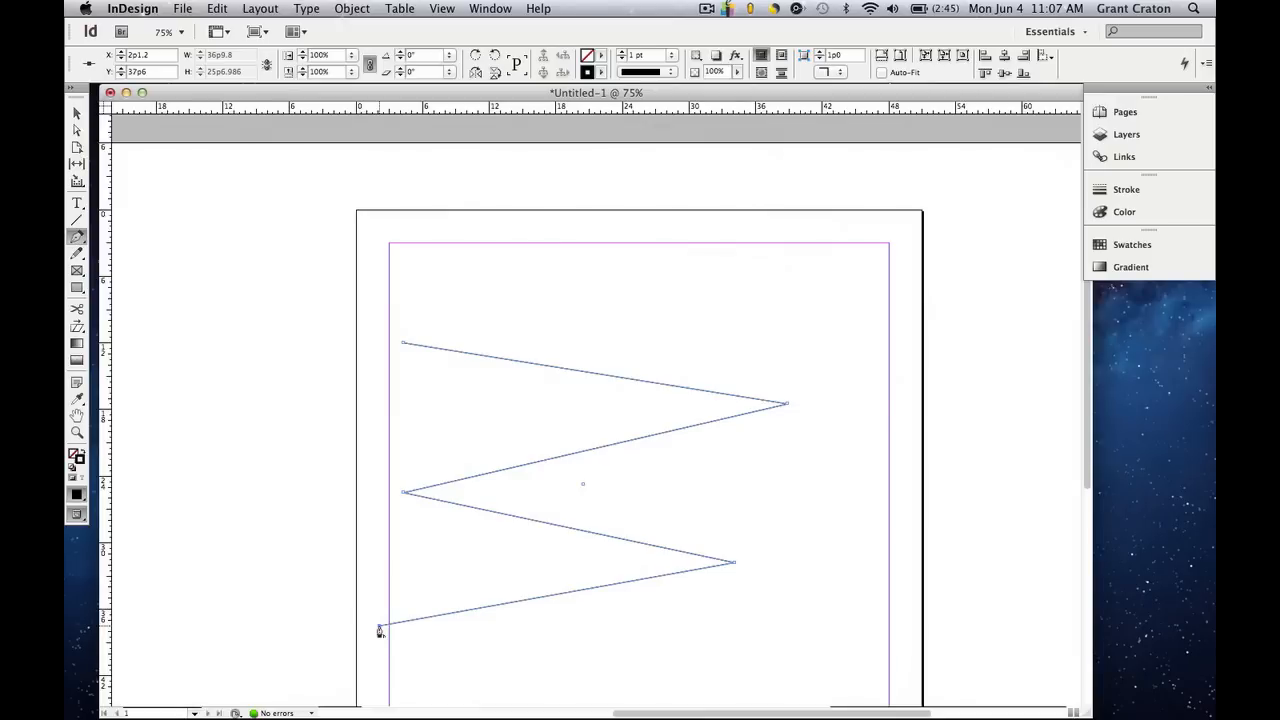
left_click(403, 346)
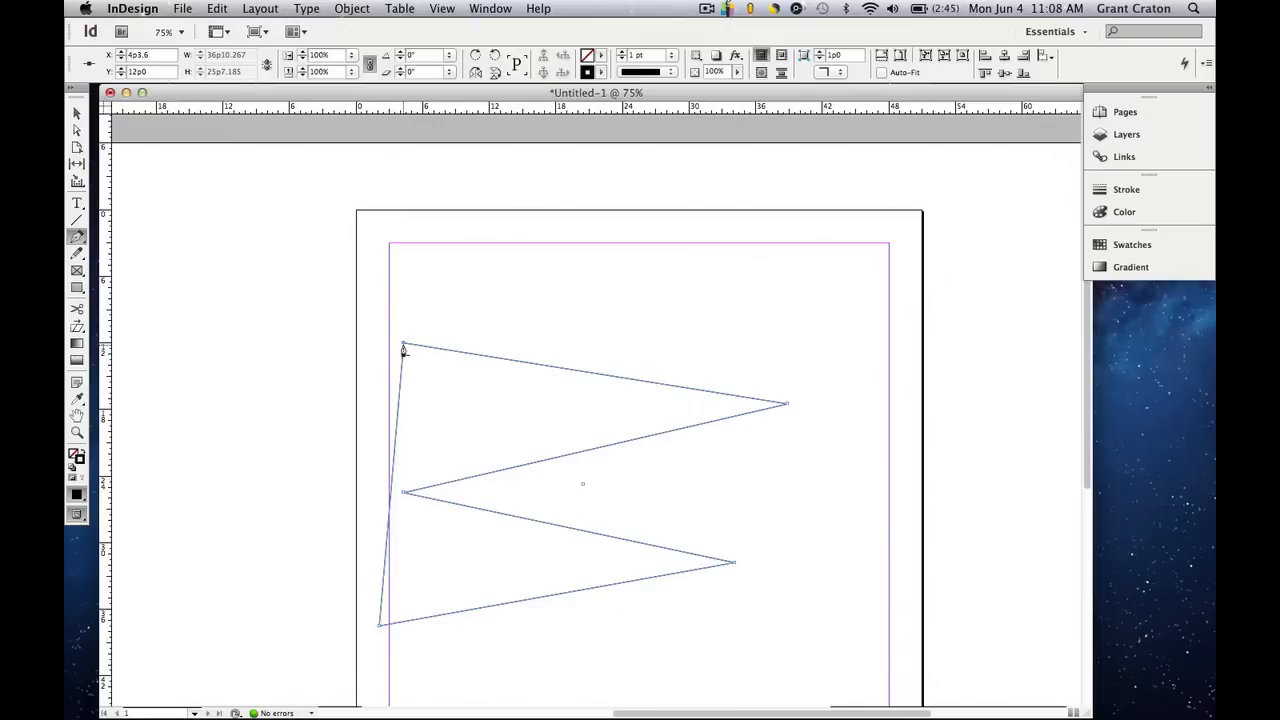
- Draw a separate, nearly horizontal Pen line about 33p long above the zigzag shape, and deselect it
left_click(402, 270)
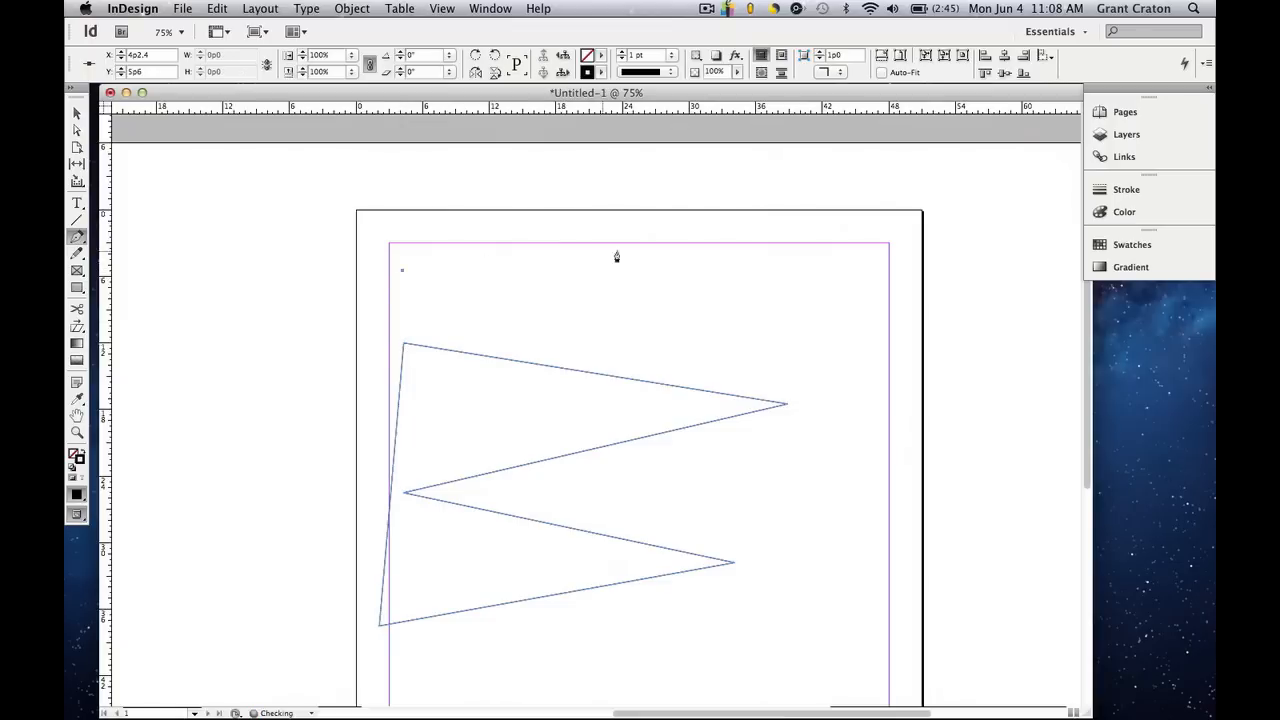
left_click(769, 267)
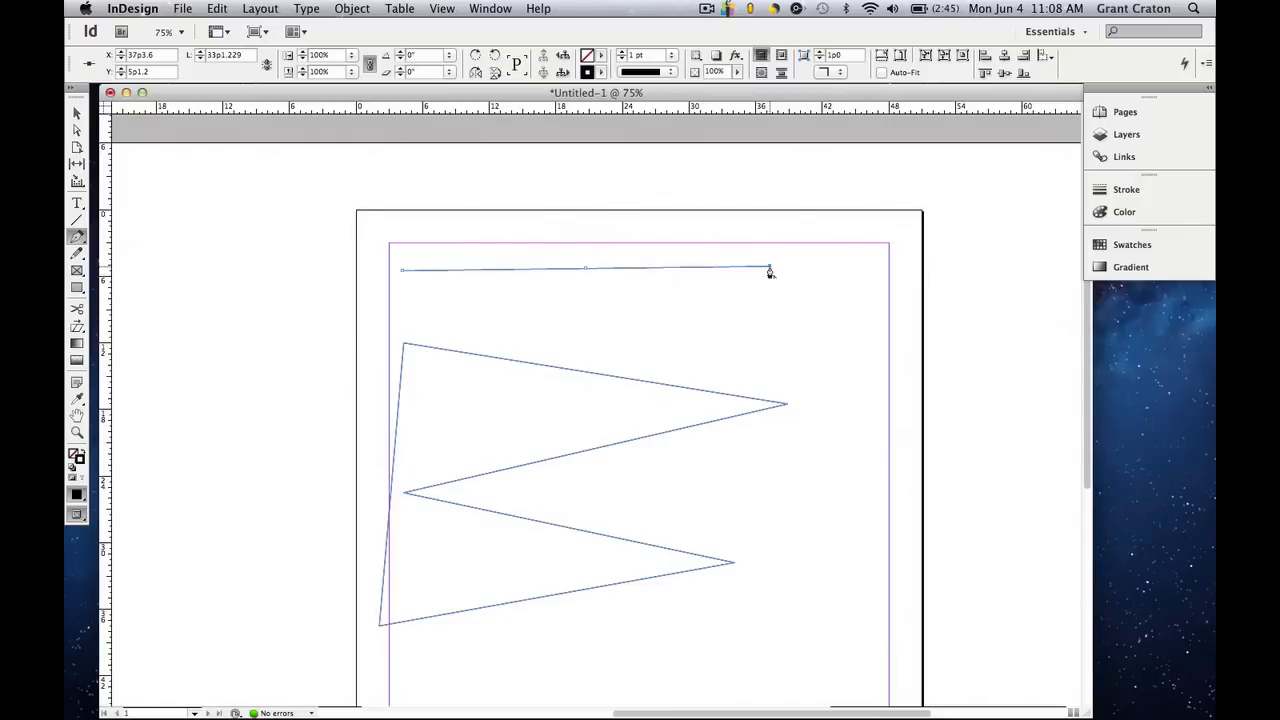
left_click(78, 115)
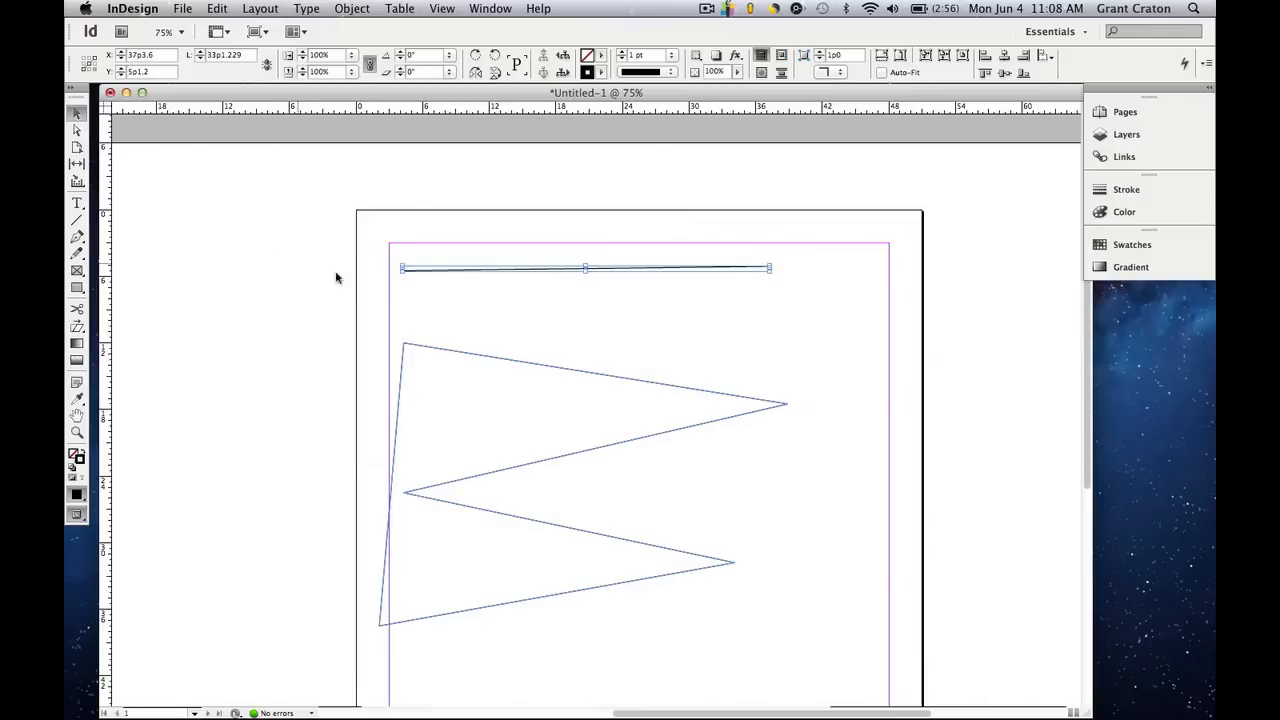
left_click(440, 301)
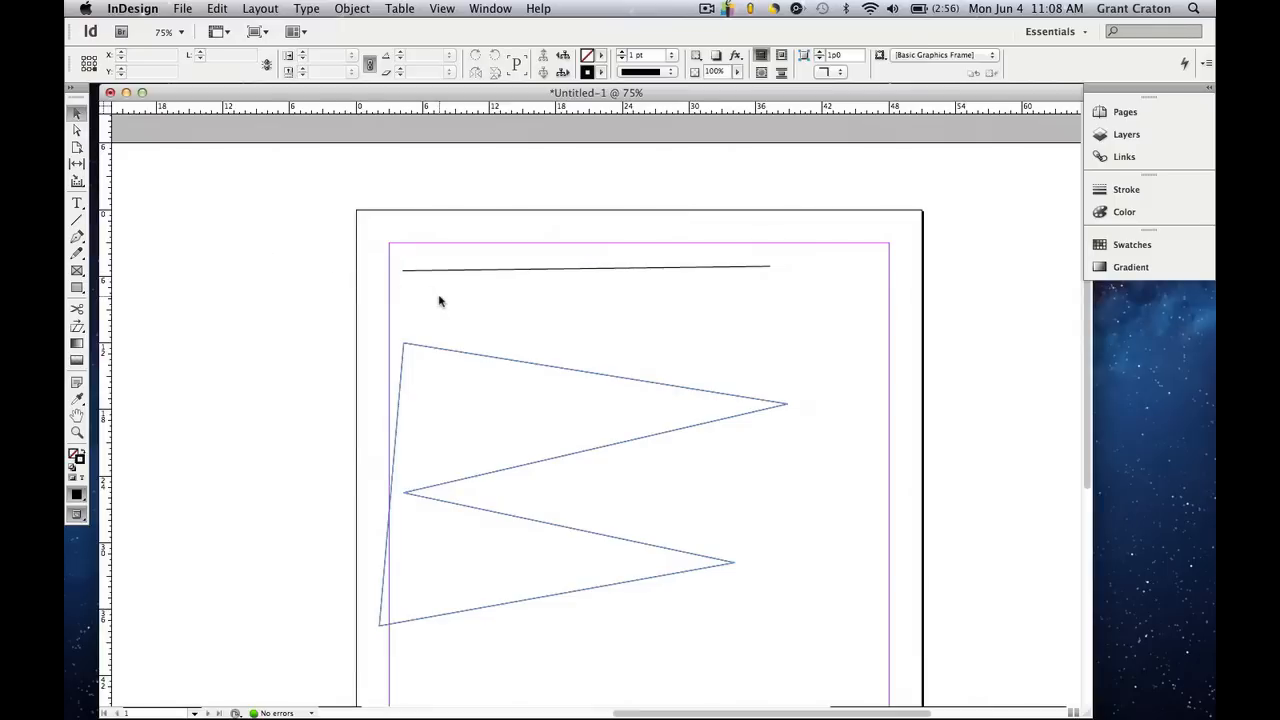
- Draw an arched Pen segment below the zigzag, about 28p wide and 6p high, pulling the end point's direction handle down to the right
key("p")
left_click(417, 319)
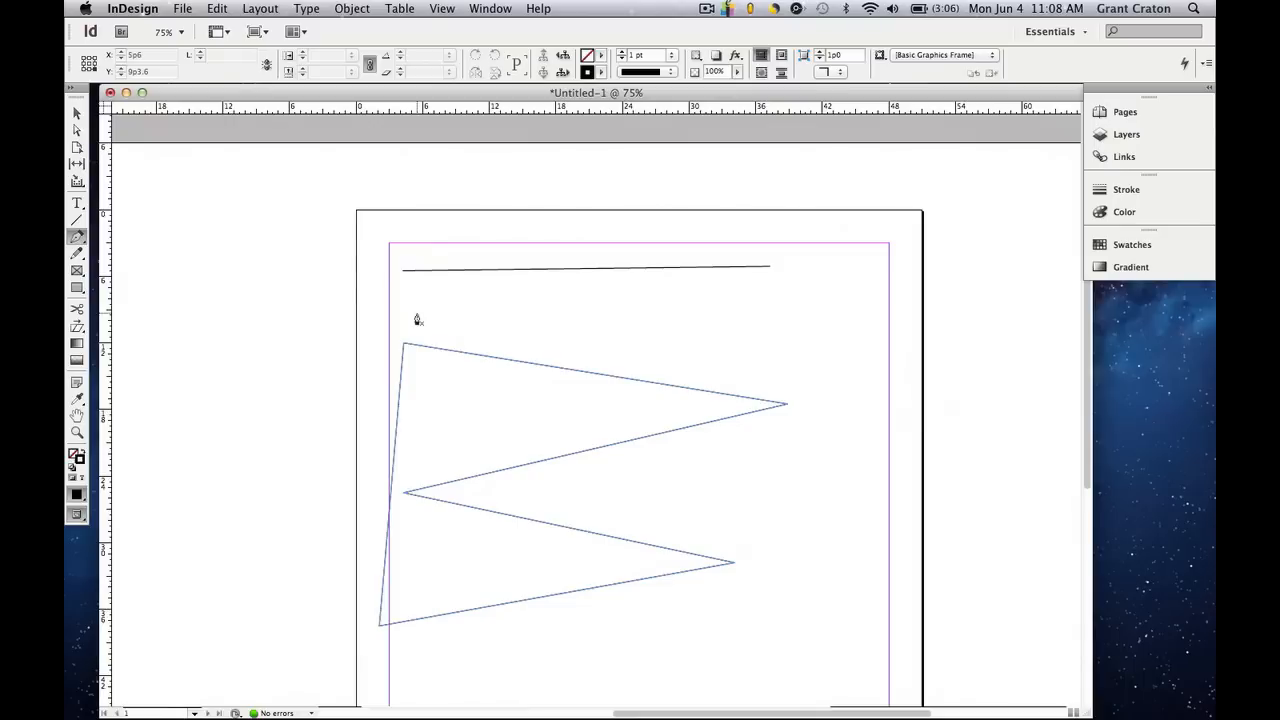
scroll(609, 543, "down", 5)
scroll(609, 543, "right", 3)
scroll(611, 543, "up", 2)
scroll(611, 543, "right", 3)
scroll(611, 543, "left", 3)
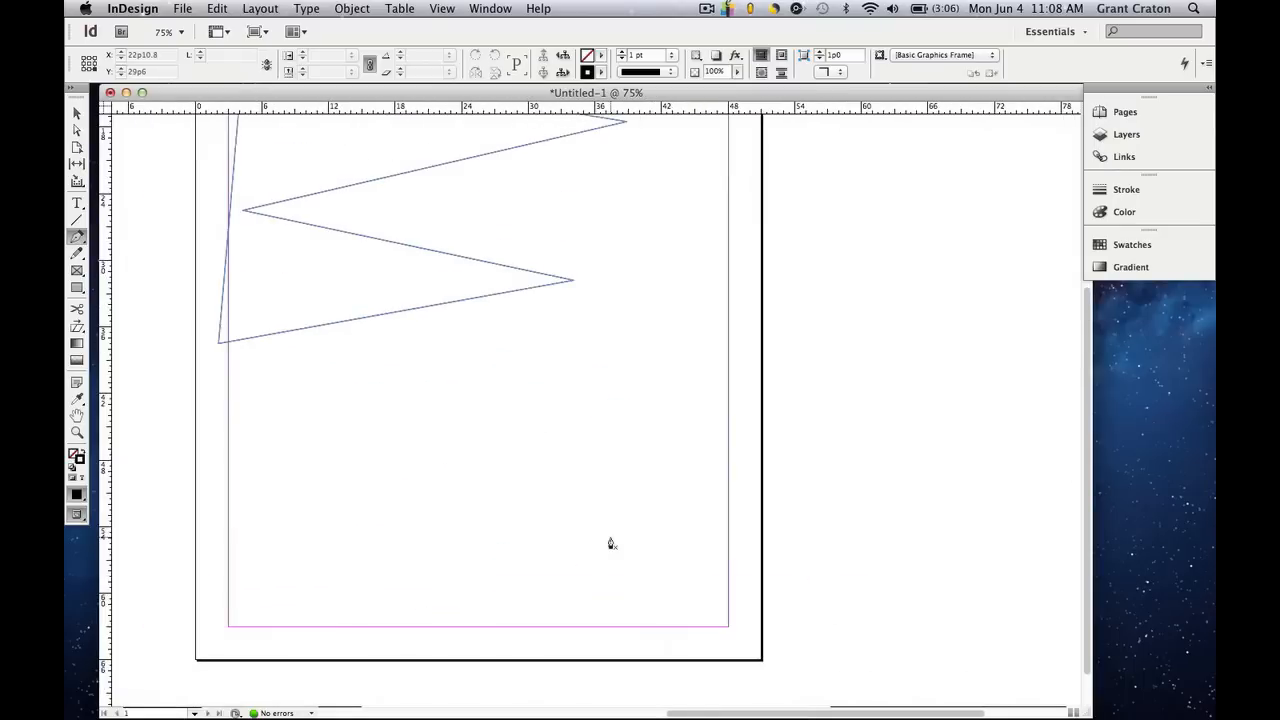
left_click(254, 421)
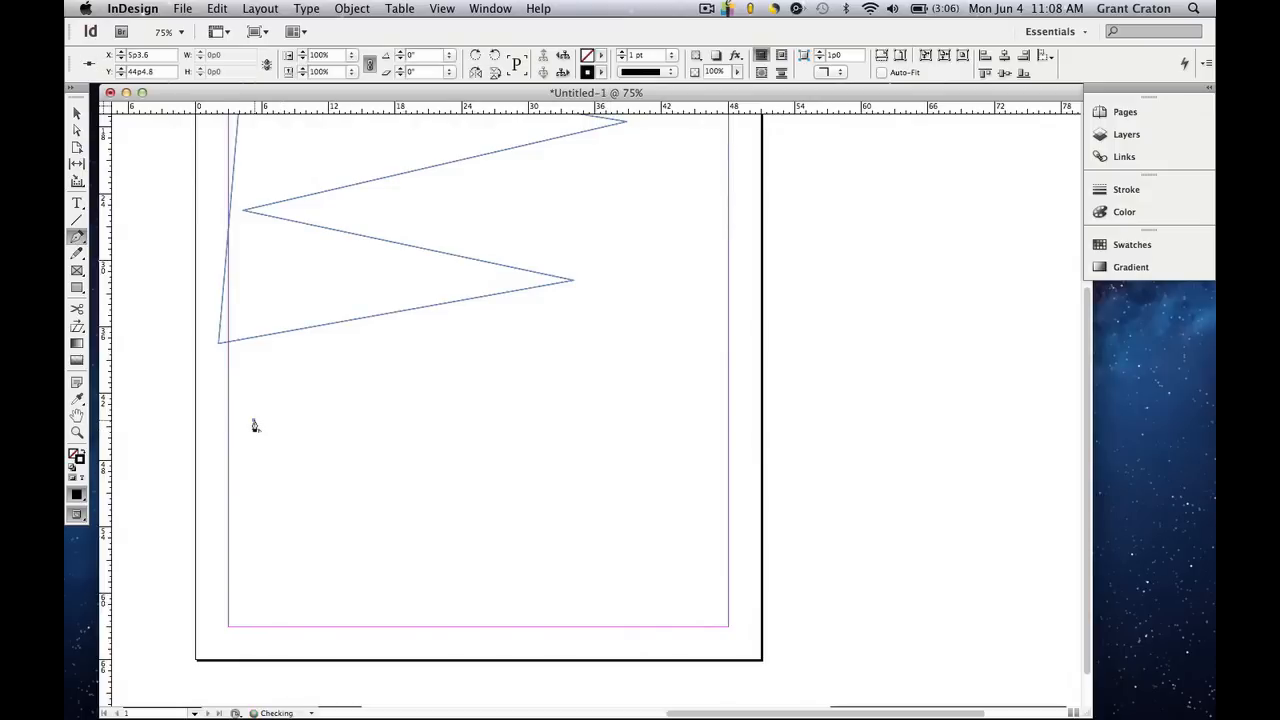
left_click(565, 426)
left_click_drag(565, 428, 570, 492)
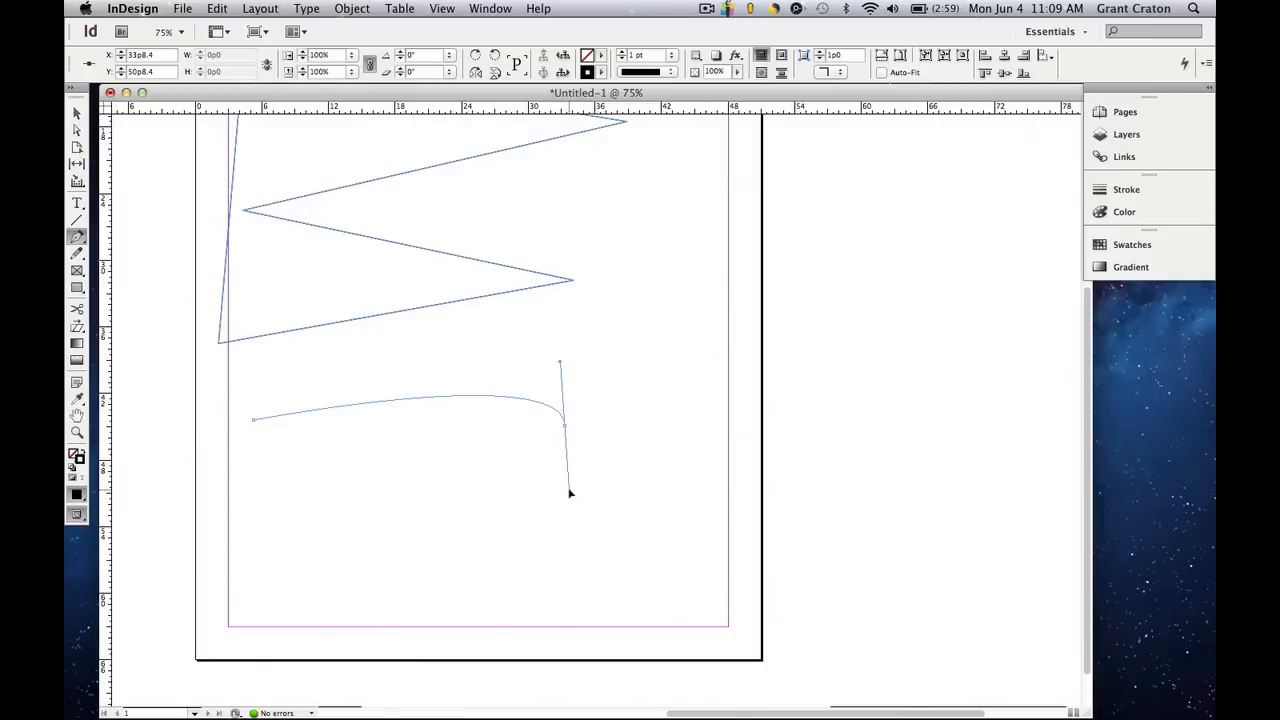
left_click_drag(570, 493, 586, 565)
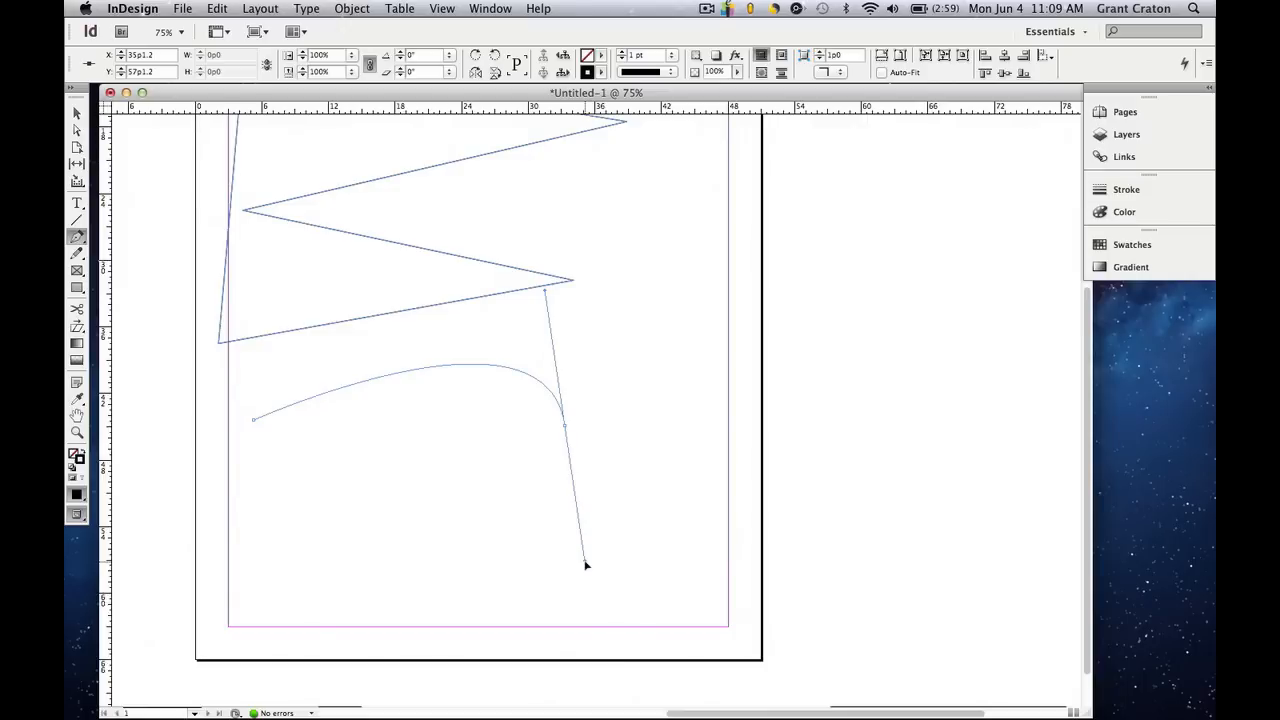
left_click_drag(586, 565, 675, 544)
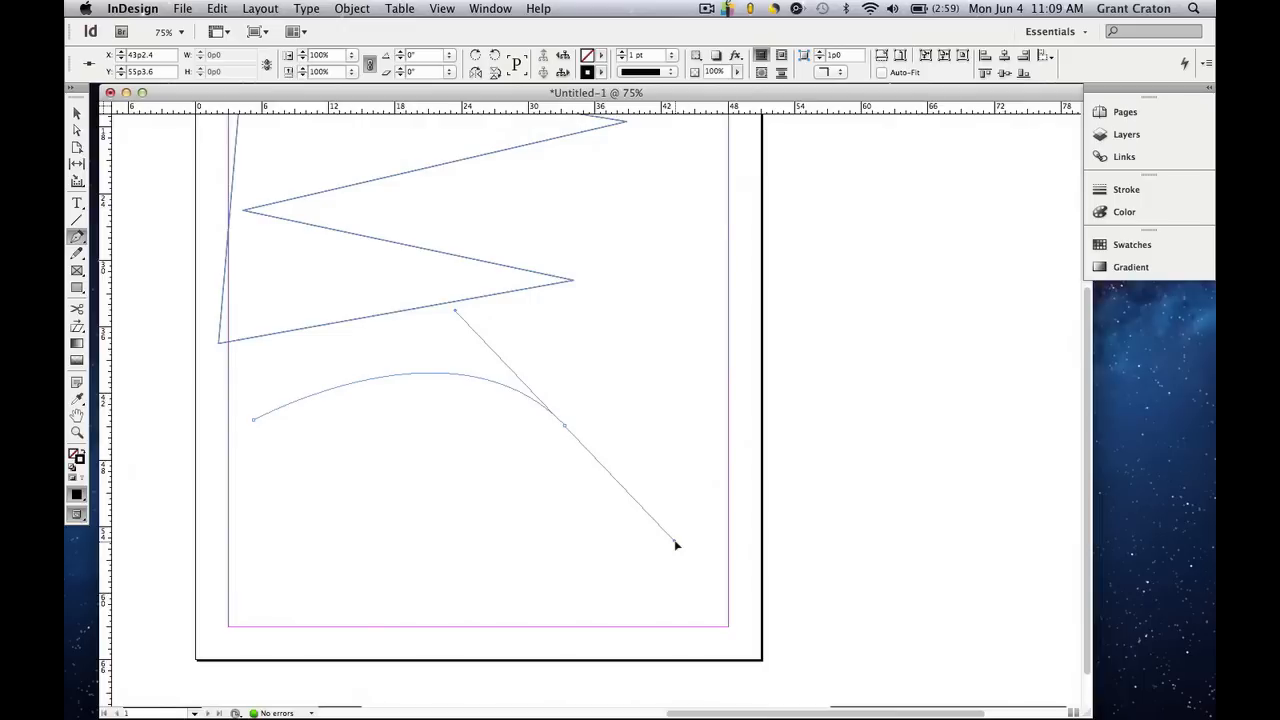
left_click_drag(675, 544, 708, 575)
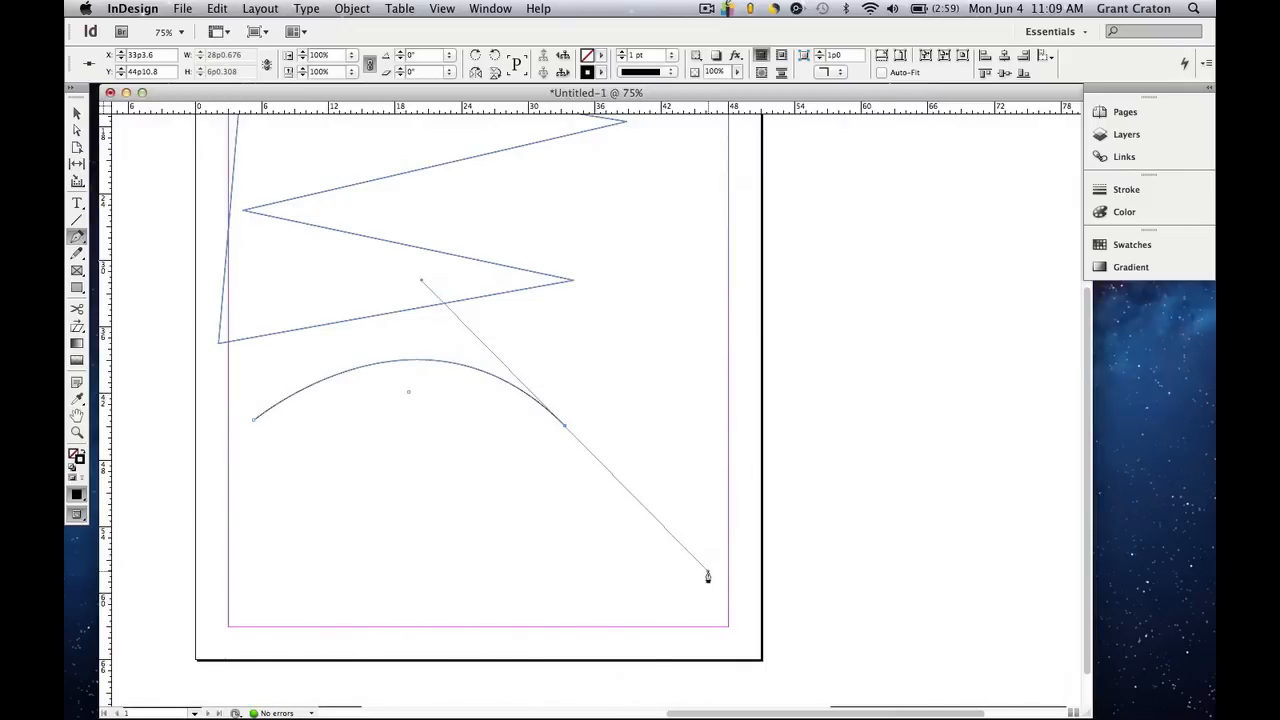
- Continue the arch into an S-curve ending near the right page edge, about 44p7 wide overall, and finish the path
left_click(748, 426)
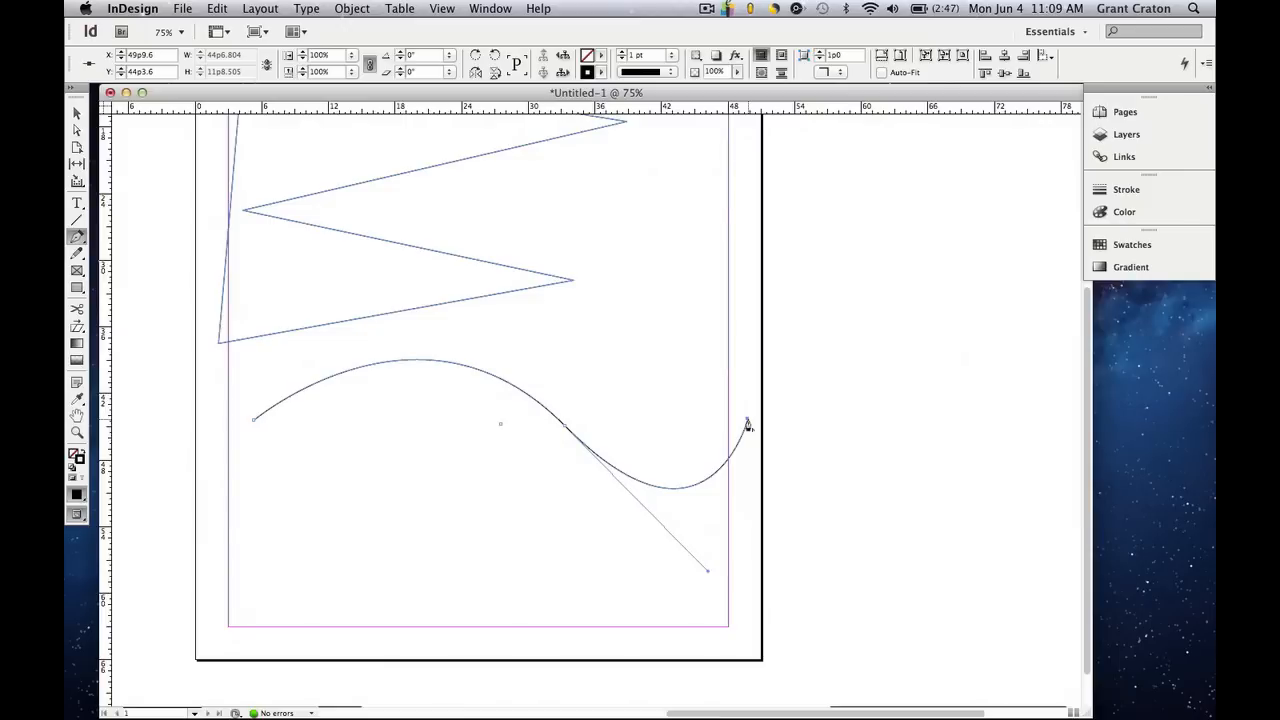
key("v")
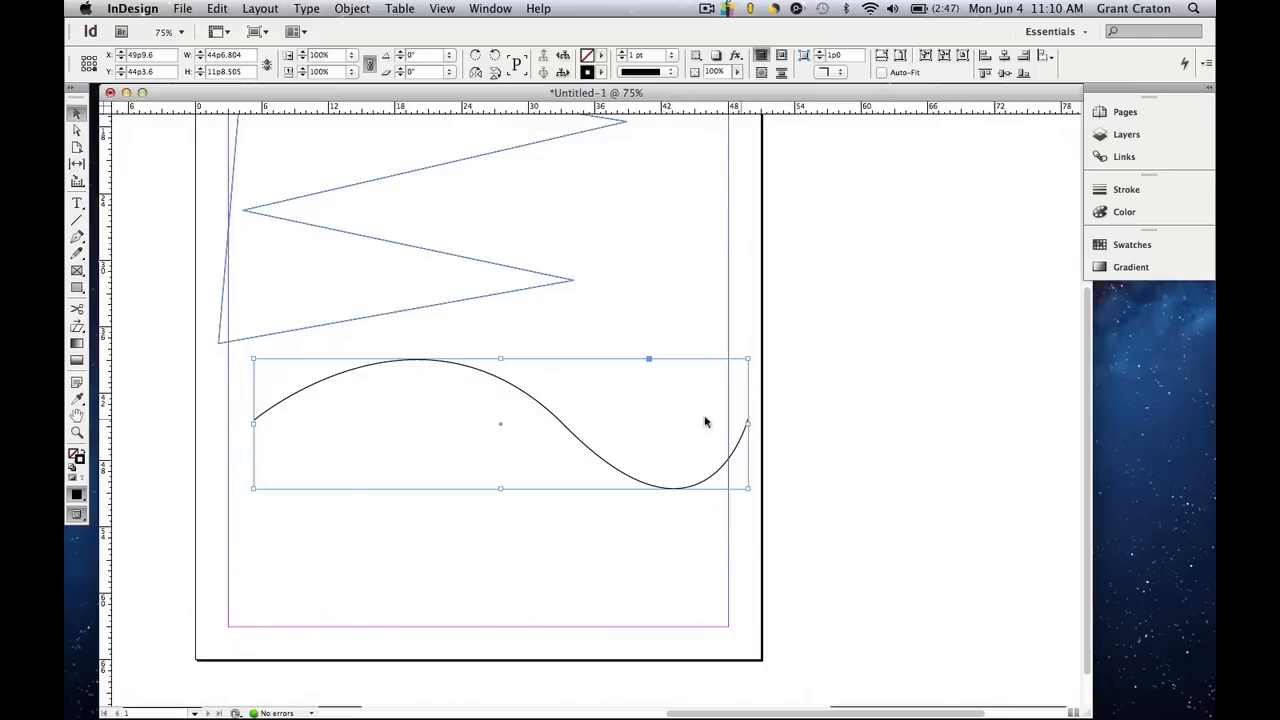
key("p")
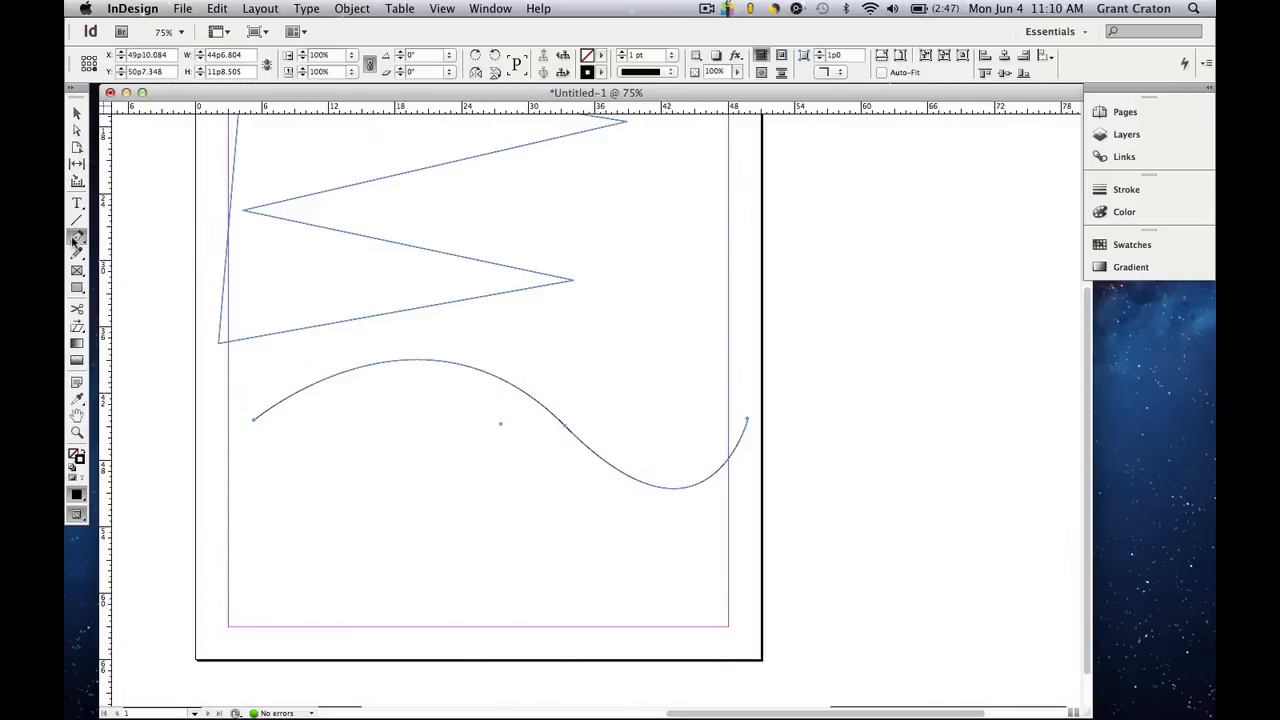
- Add an anchor point near the middle of each of the zigzag shape's two uppermost long edges
left_click(73, 238)
left_click(131, 253)
scroll(452, 181, "up", 5)
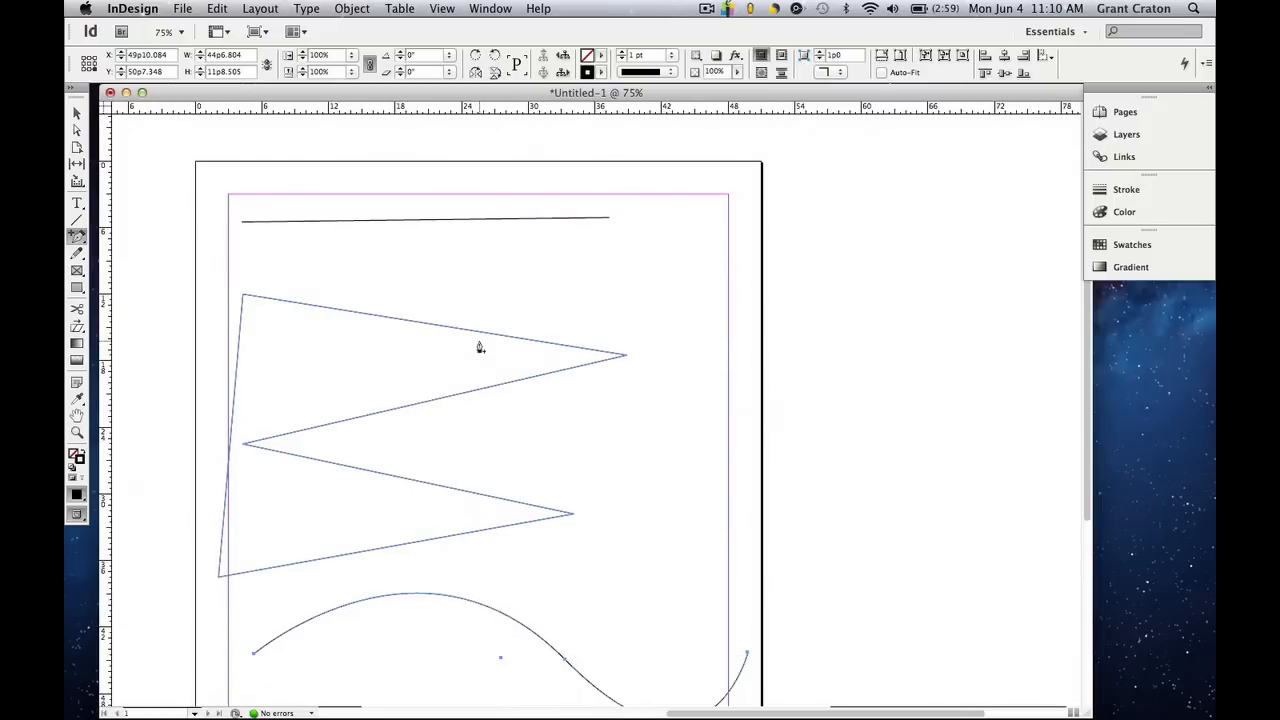
key("super+equal")
key("super+equal")
scroll(479, 347, "up", 10)
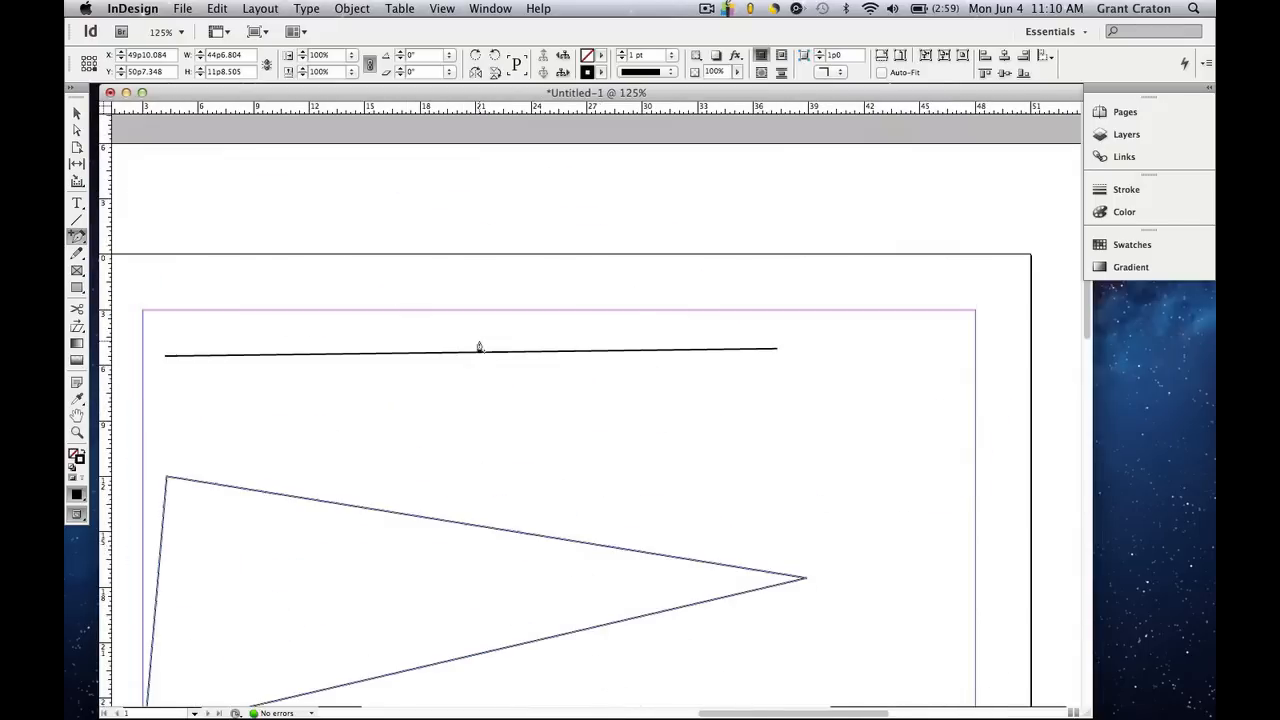
scroll(479, 347, "down", 1)
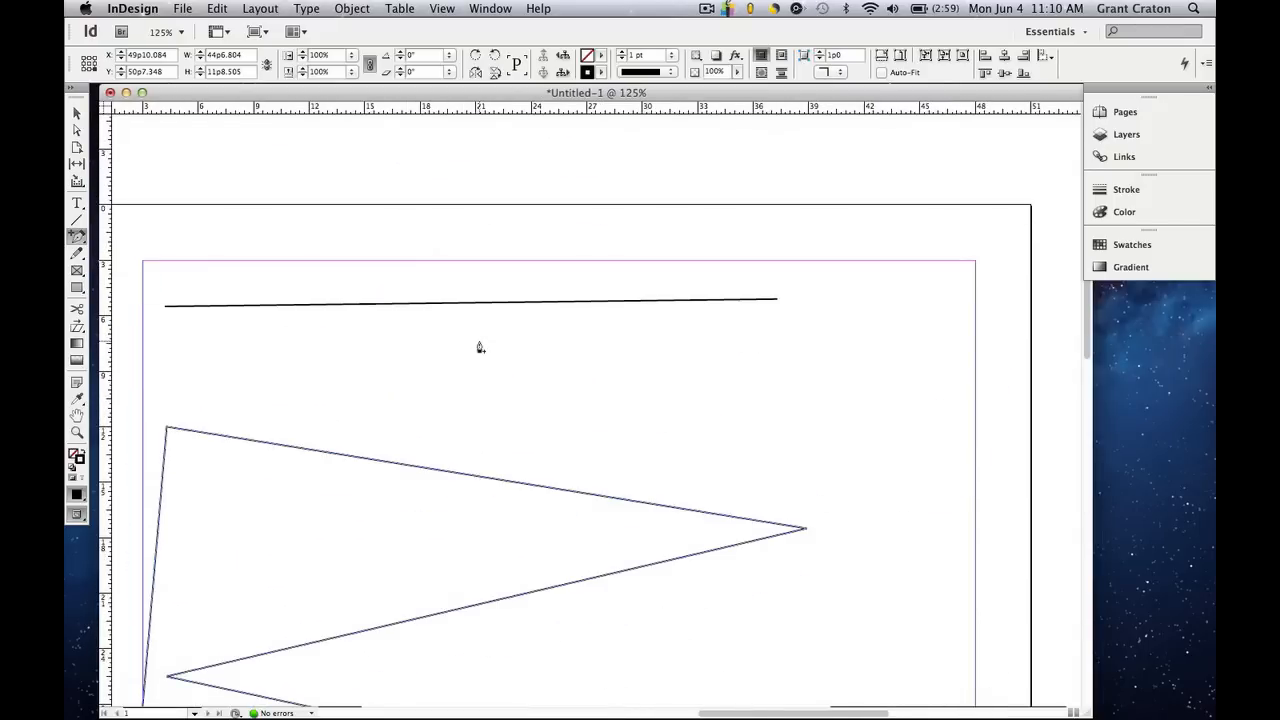
left_click(519, 484)
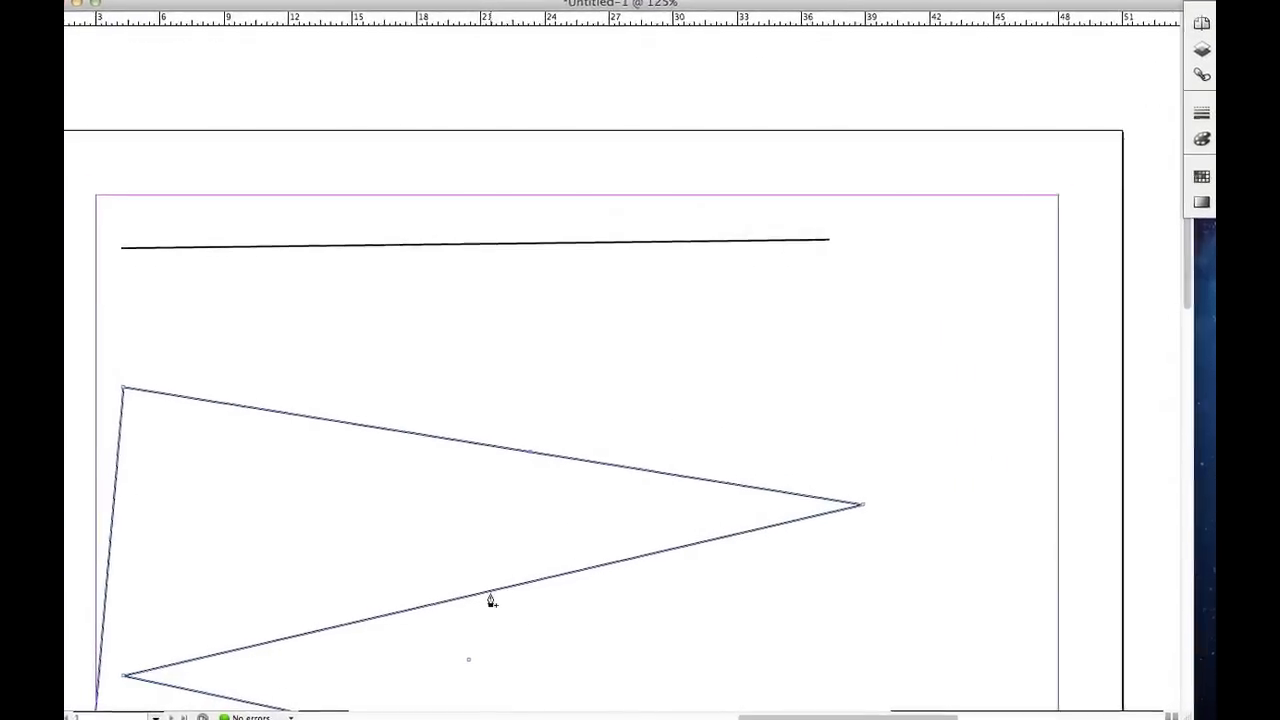
left_click(505, 561)
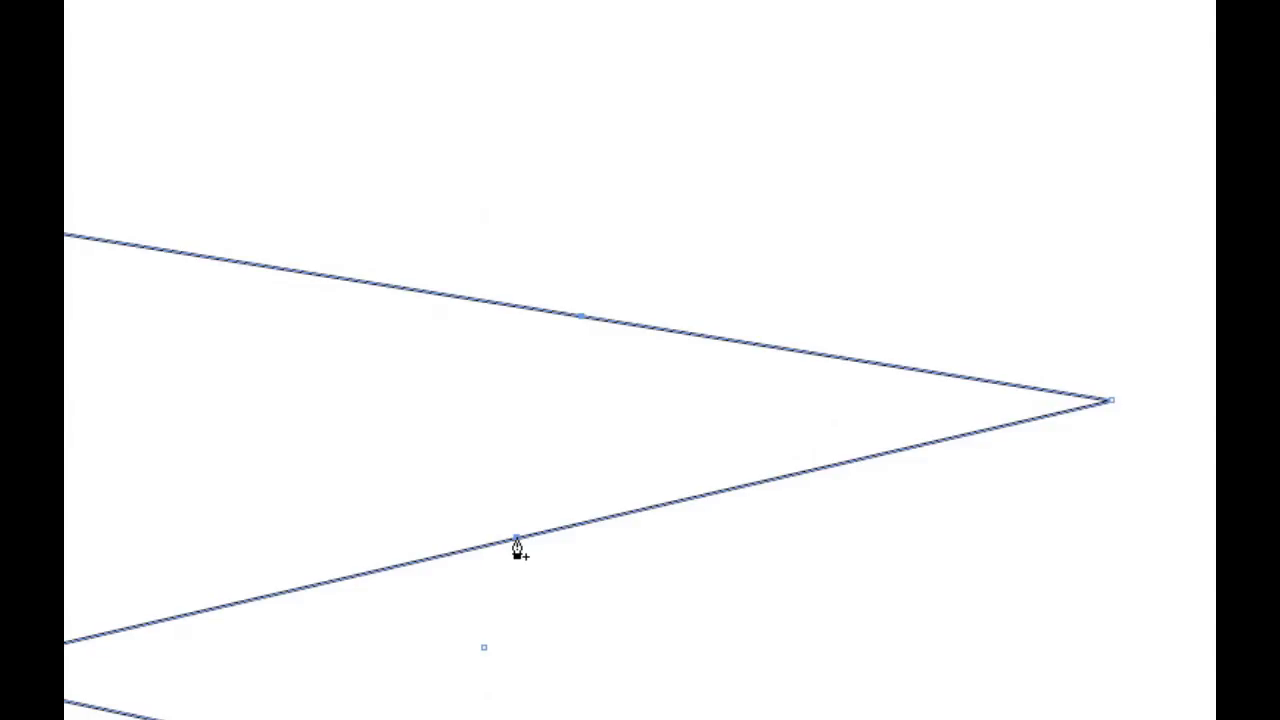
- Move both added anchor points upward with the Direct Selection tool, and shift the upper one right to about X 30p11, Y 8p4
key("a")
left_click_drag(583, 322, 605, 98)
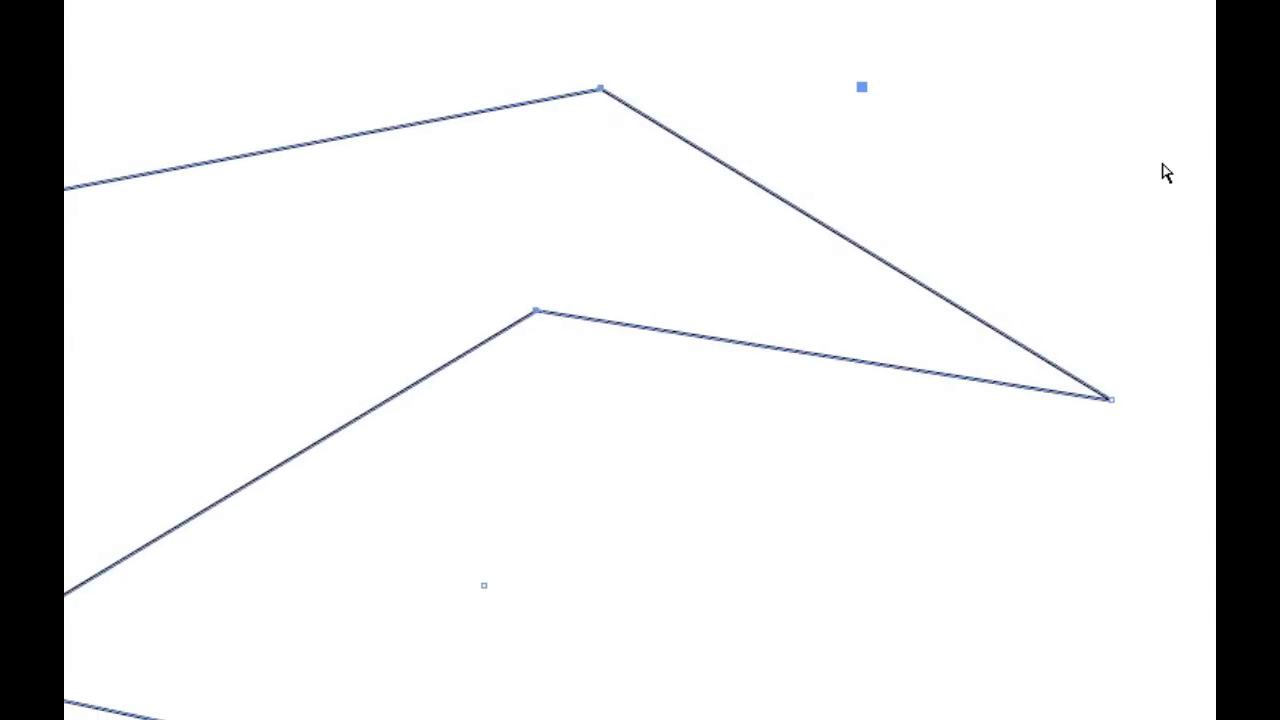
left_click(1213, 140)
left_click_drag(600, 92, 845, 88)
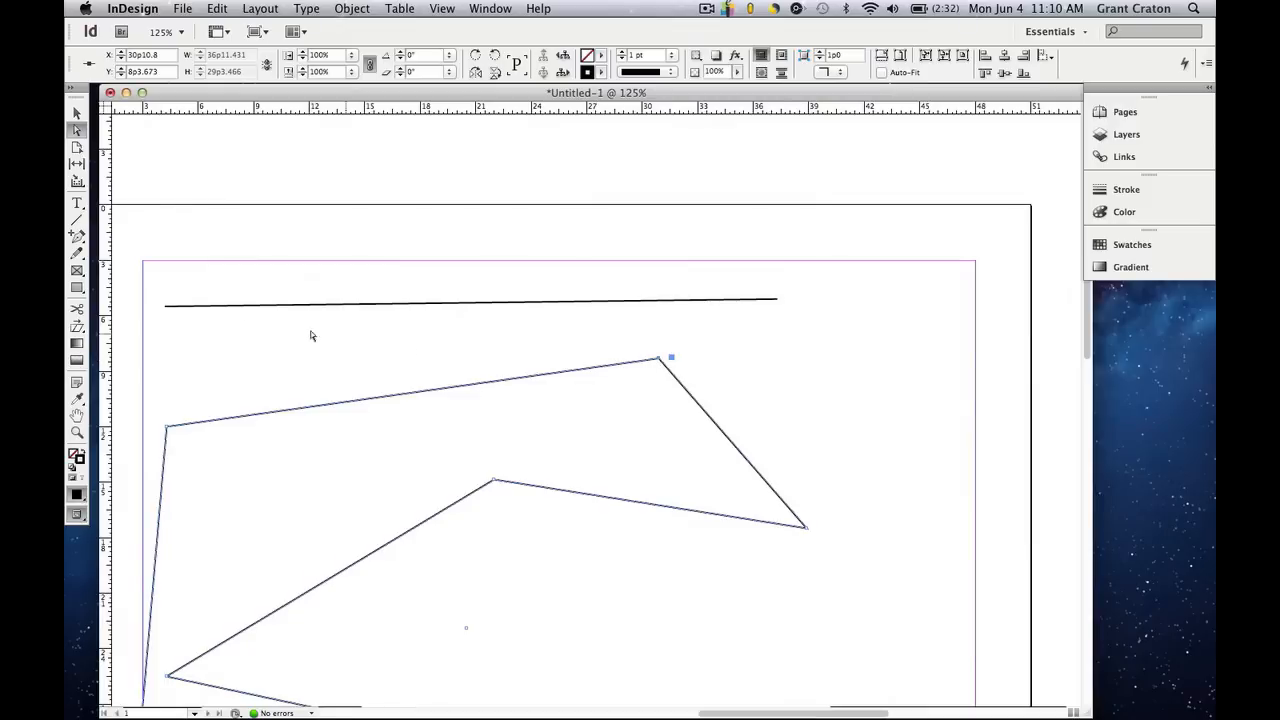
- Remove both added anchor points from the zigzag shape's two uppermost long edges with the Delete Anchor Point tool
left_click(71, 239)
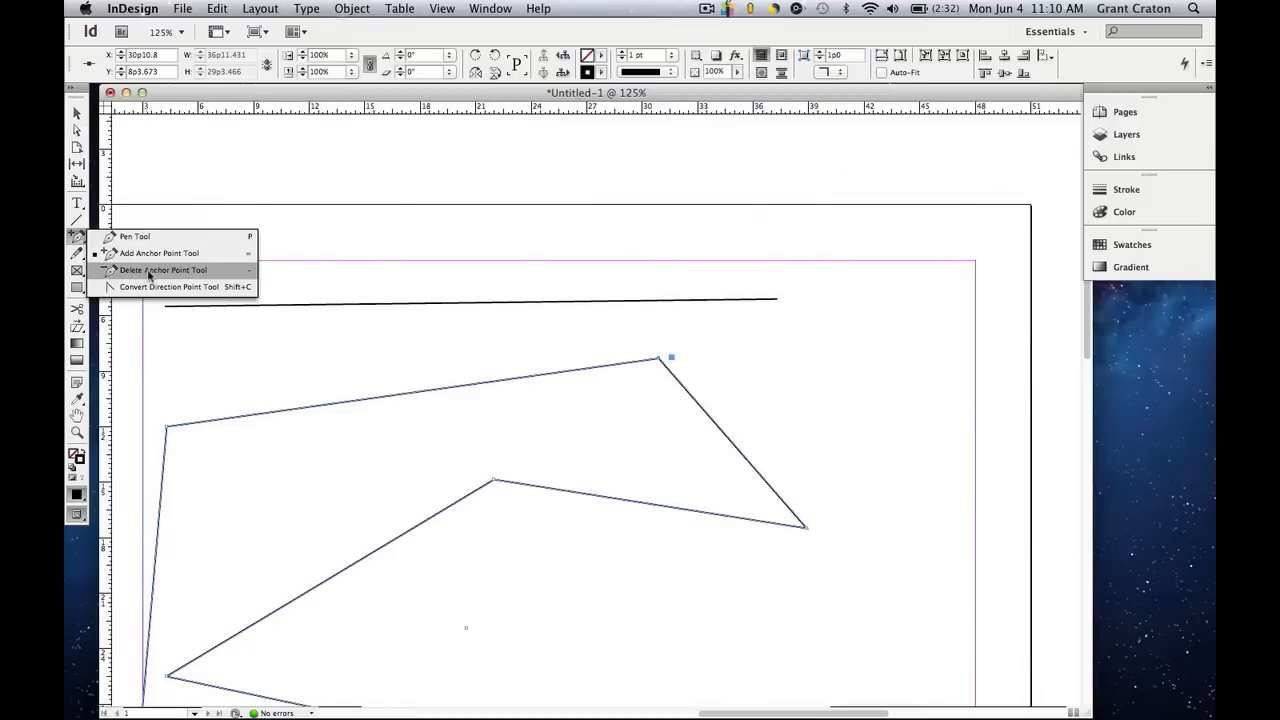
left_click(157, 271)
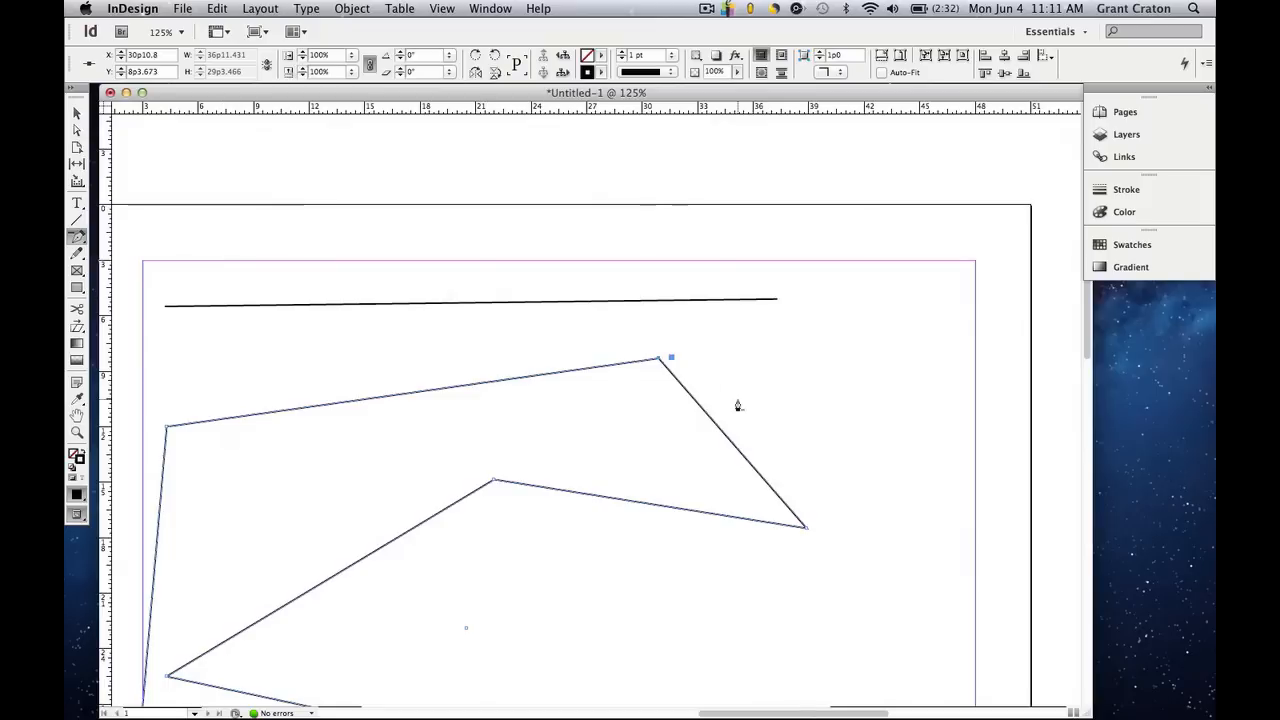
left_click(658, 363)
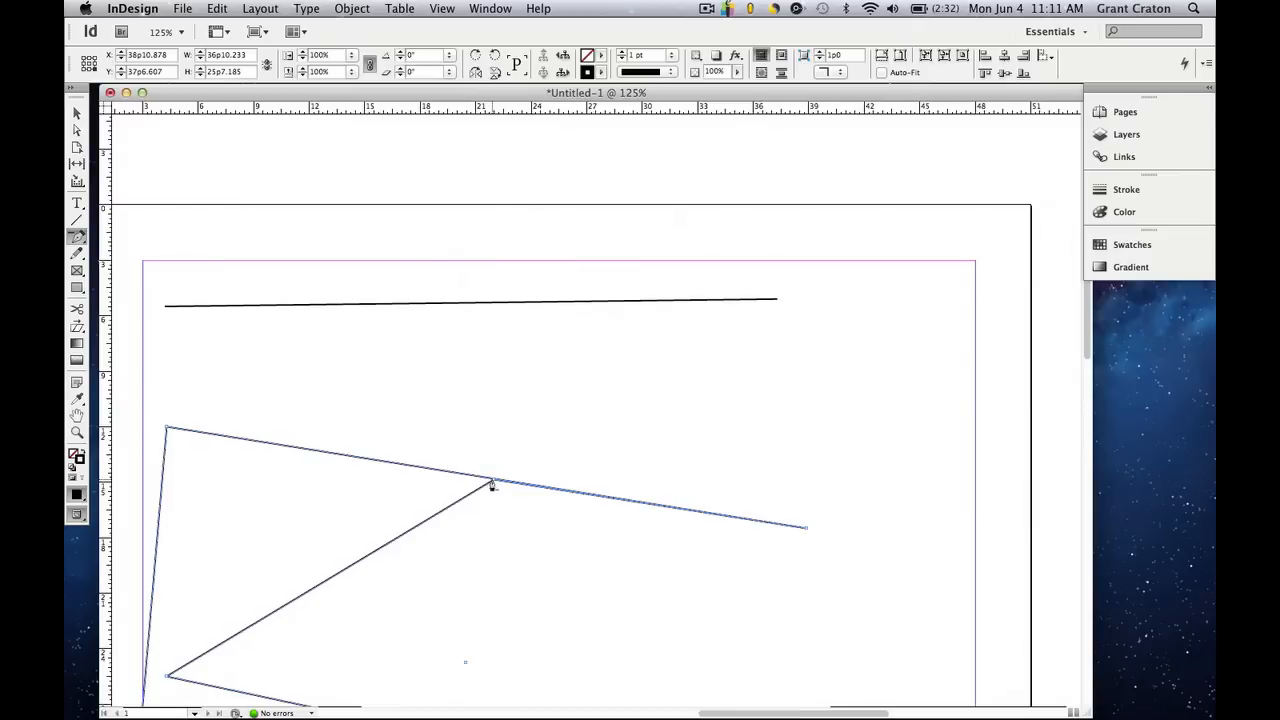
right_click(490, 485)
left_click(482, 486)
left_click(491, 484)
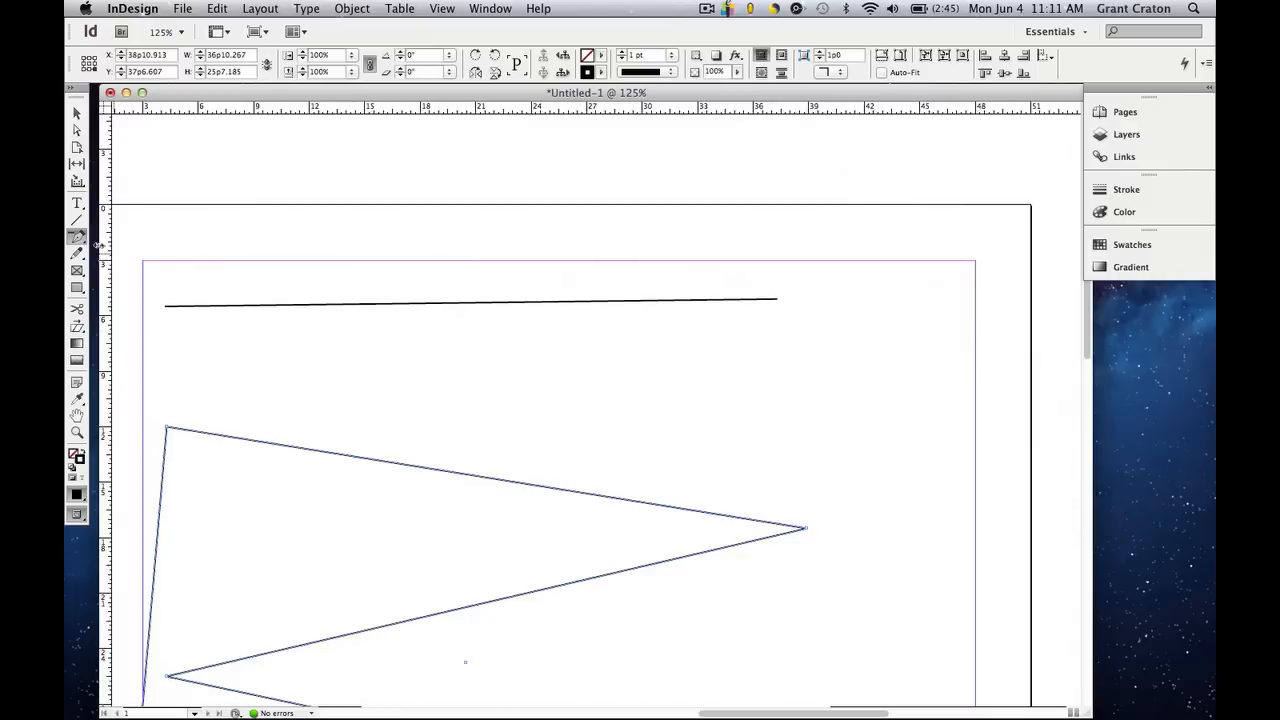
- Convert the zigzag shape's upper right tip into a smooth point, pulling its direction handle down and slightly right to round the tip
left_click_drag(73, 240, 245, 290)
left_click(807, 530)
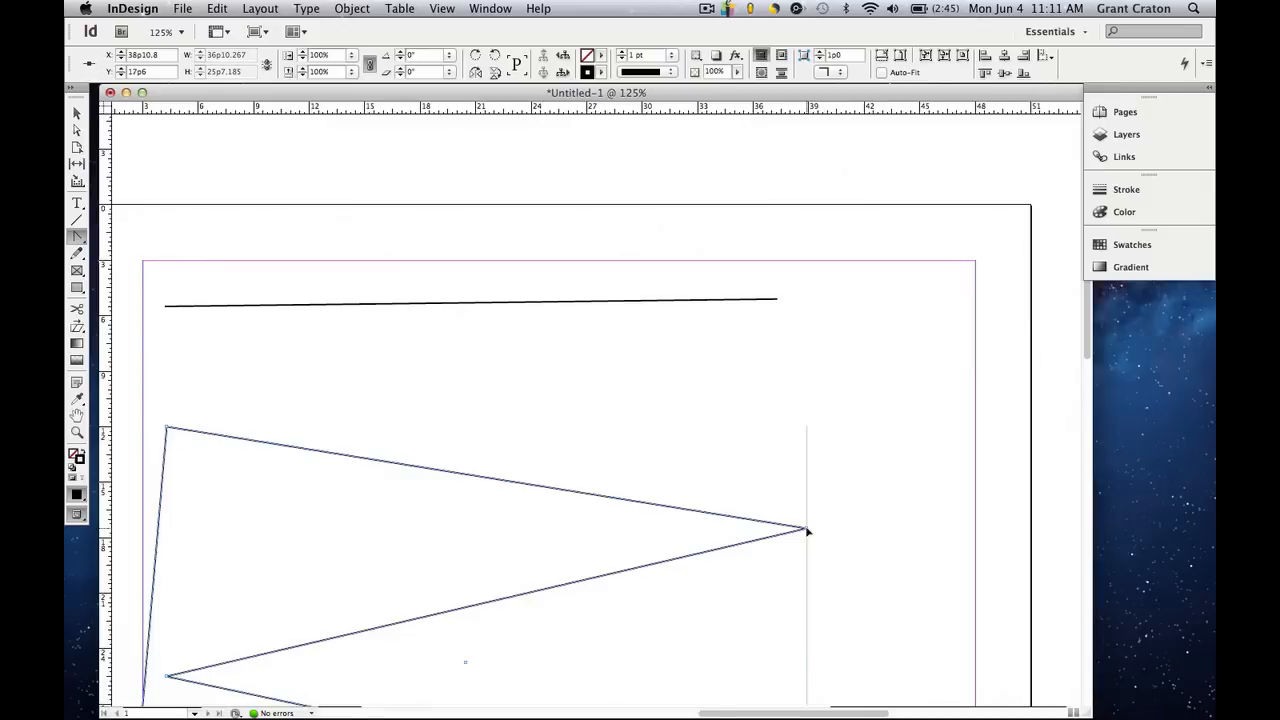
left_click_drag(807, 530, 833, 676)
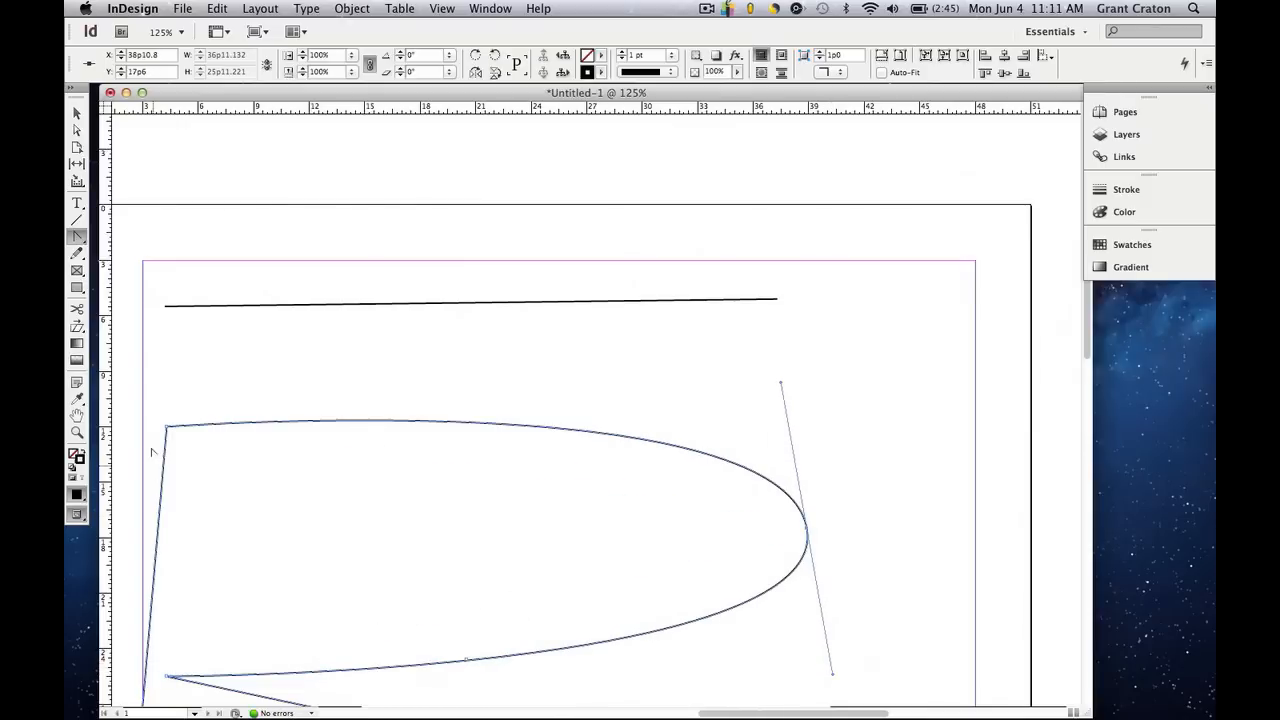
- Convert the shape's upper-left corner into a looping curve by pulling its handle down-left past the page edge, and return to the Pen tool
left_click_drag(167, 427, 315, 568)
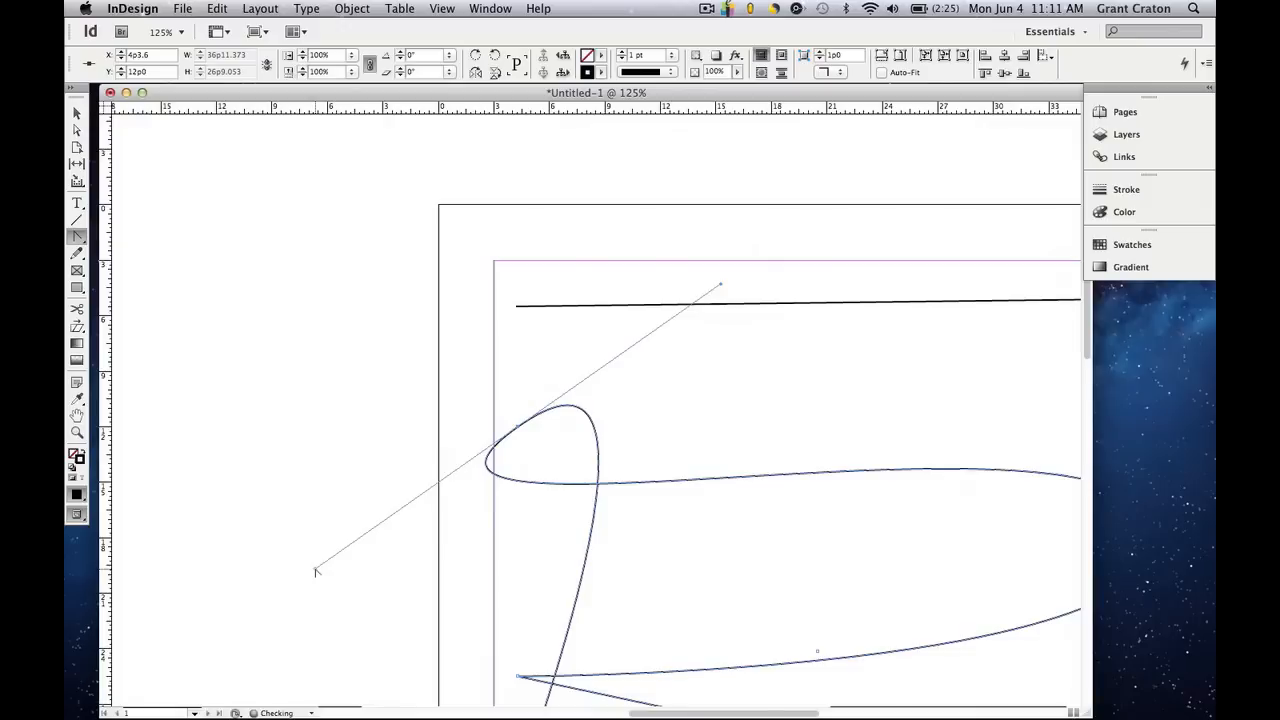
left_click(79, 240)
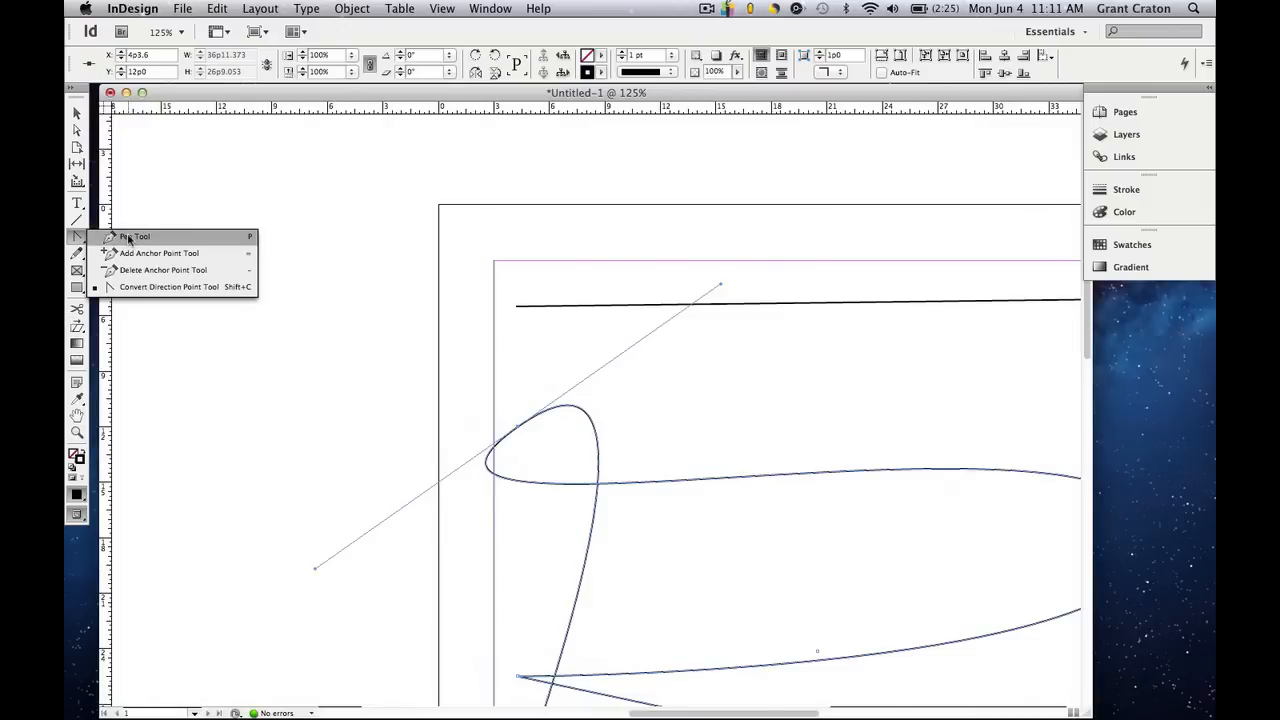
left_click(129, 237)
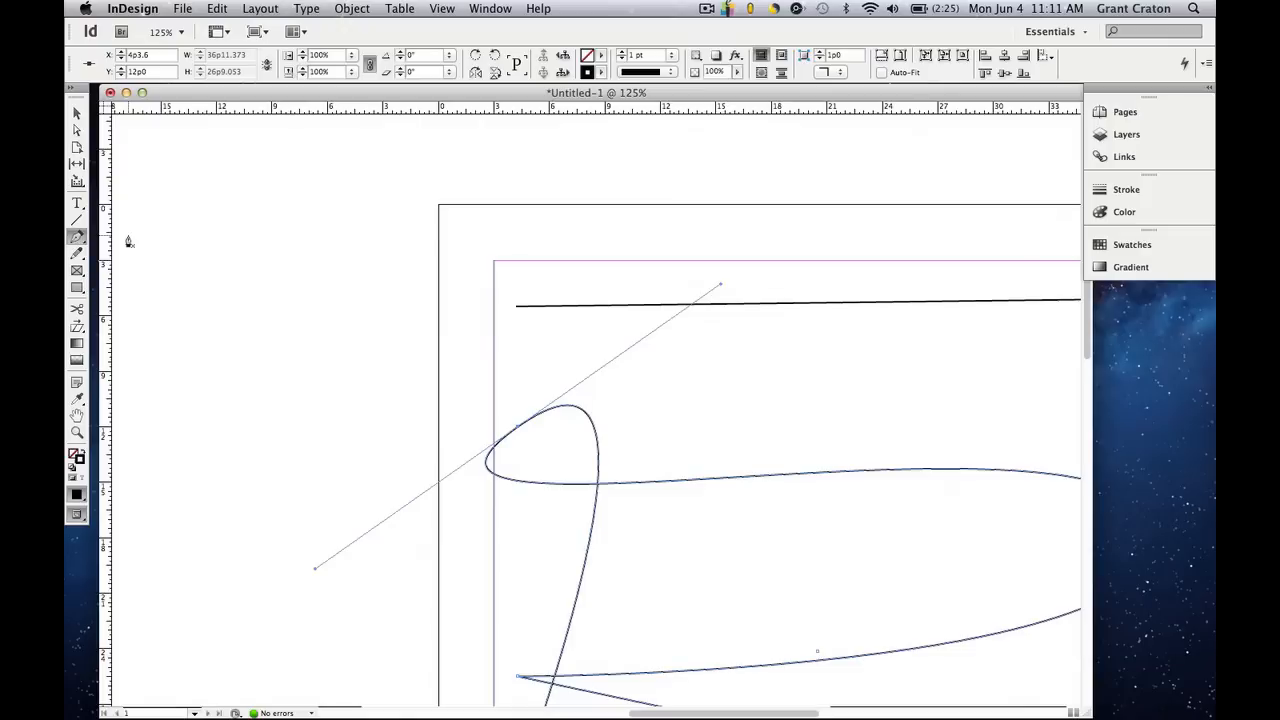